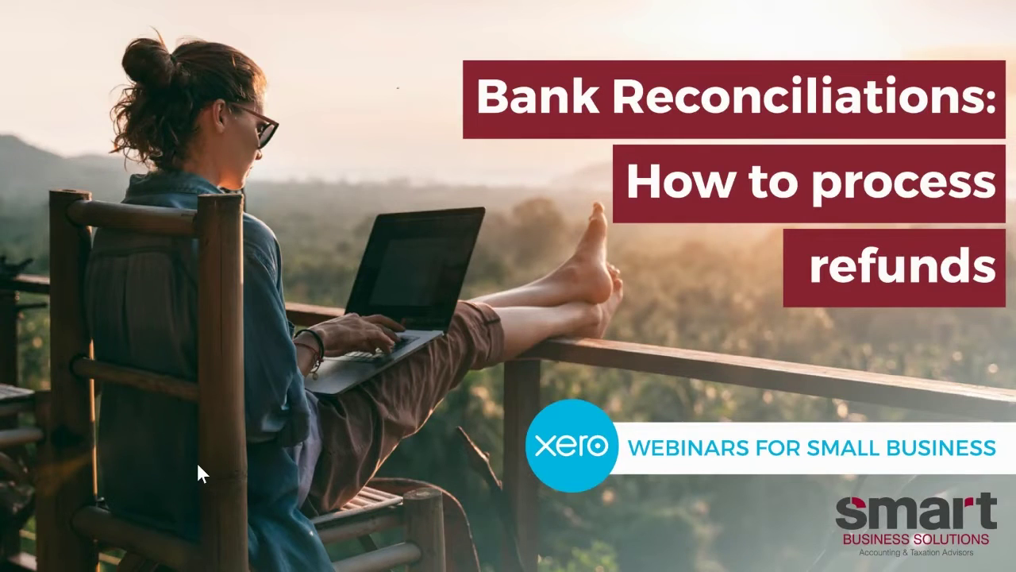
# Step: Leave the title slide to show the Demo Company (AU) dashboard with 28 items to reconcile
pyautogui.hotkey('alt', 'Tab')
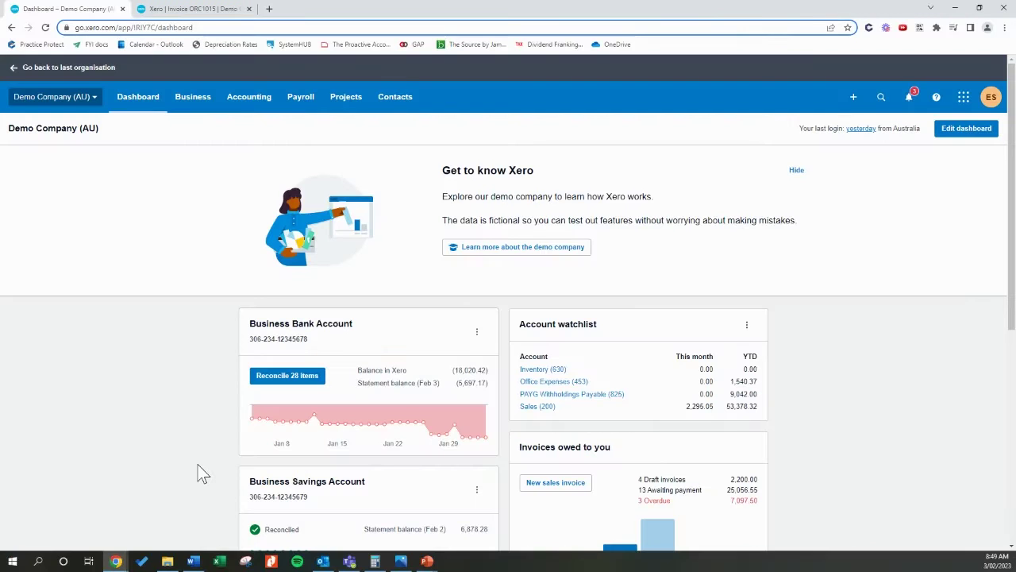
pyautogui.click(191, 8)
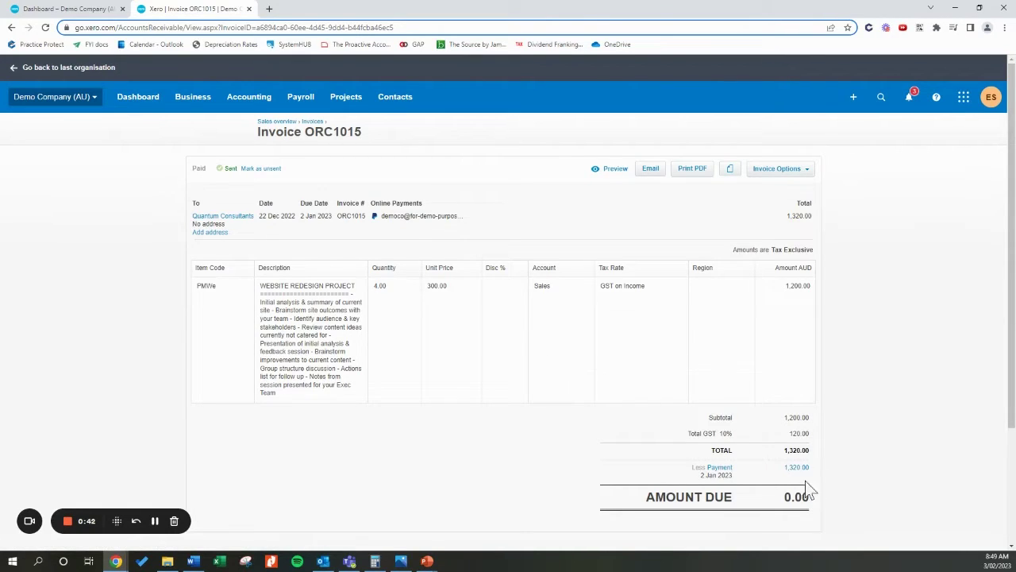
# Step: Open the Business Bank Account reconciliation from the dashboard's Reconcile 28 items link
pyautogui.click(90, 6)
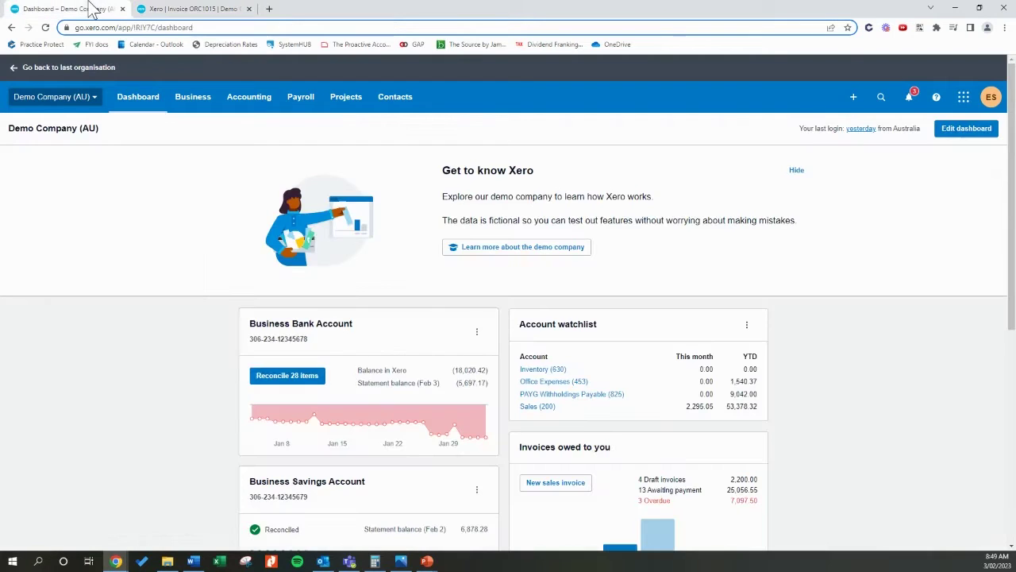
pyautogui.click(289, 380)
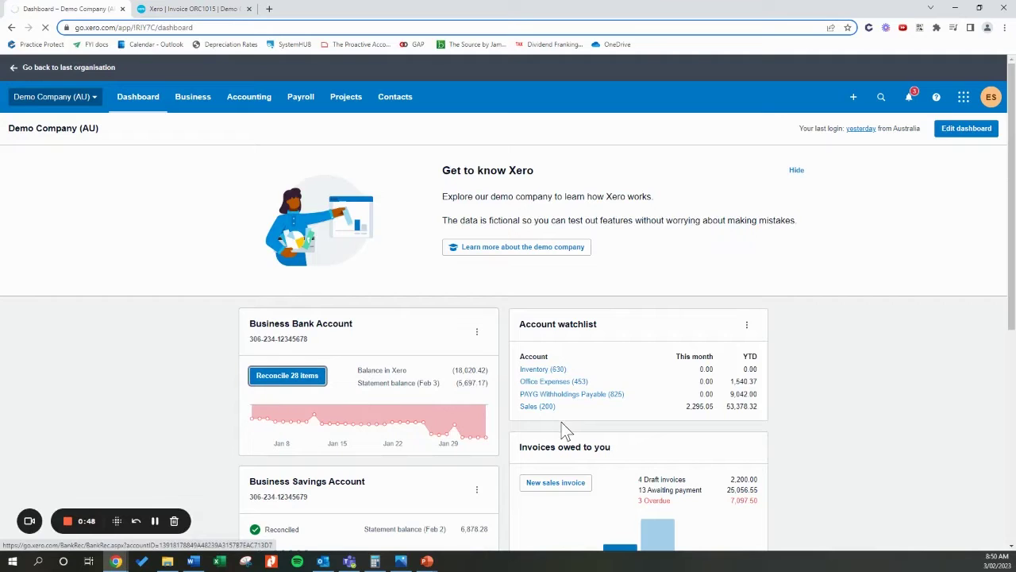
pyautogui.scroll(-5, 738, 441)
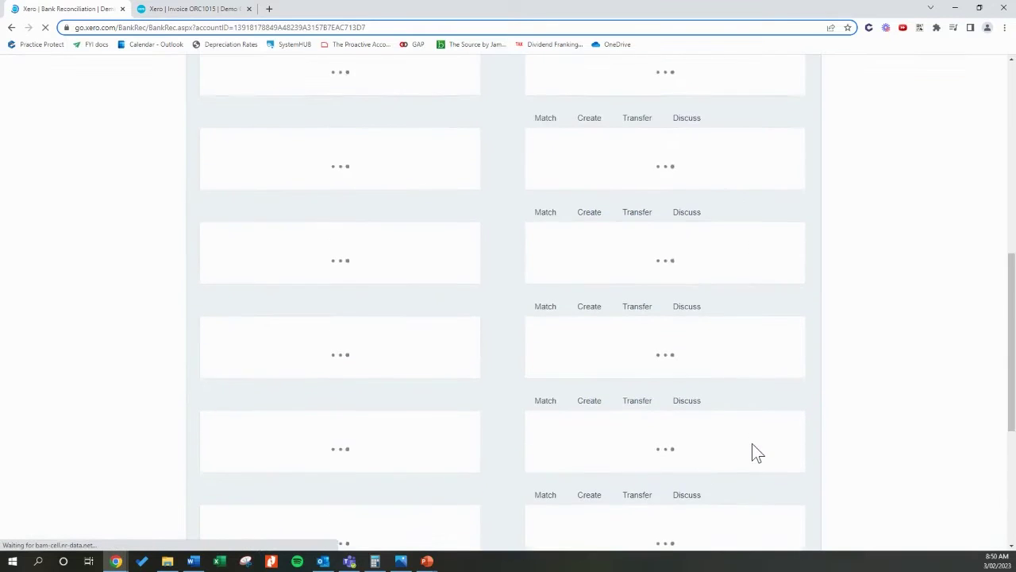
pyautogui.scroll(-2, 754, 449)
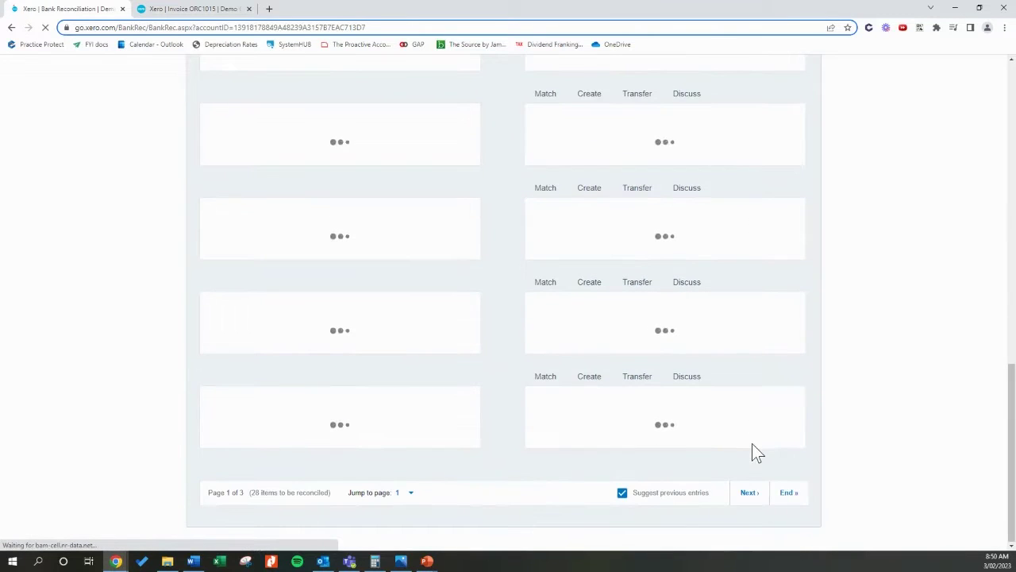
# Step: Jump to the last page and locate the 1,320.00 Quantum Consultants refund of ORC1015
pyautogui.click(789, 493)
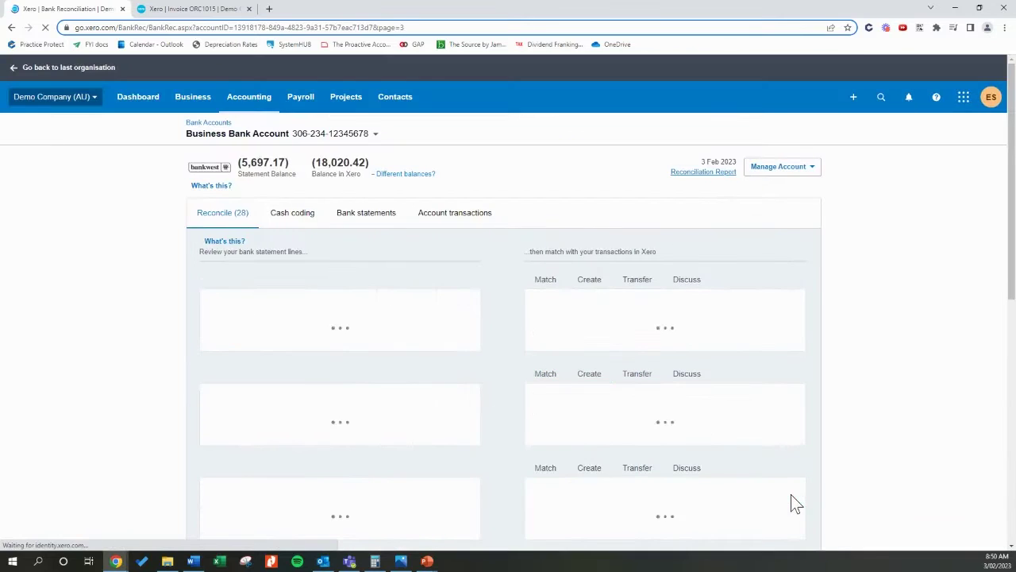
pyautogui.scroll(-4, 484, 426)
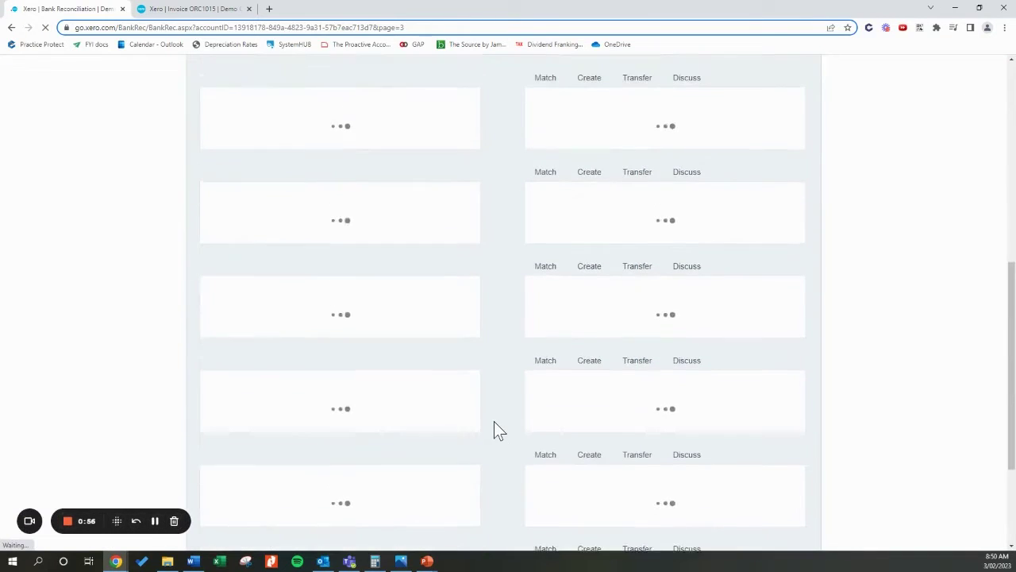
pyautogui.scroll(-2, 494, 421)
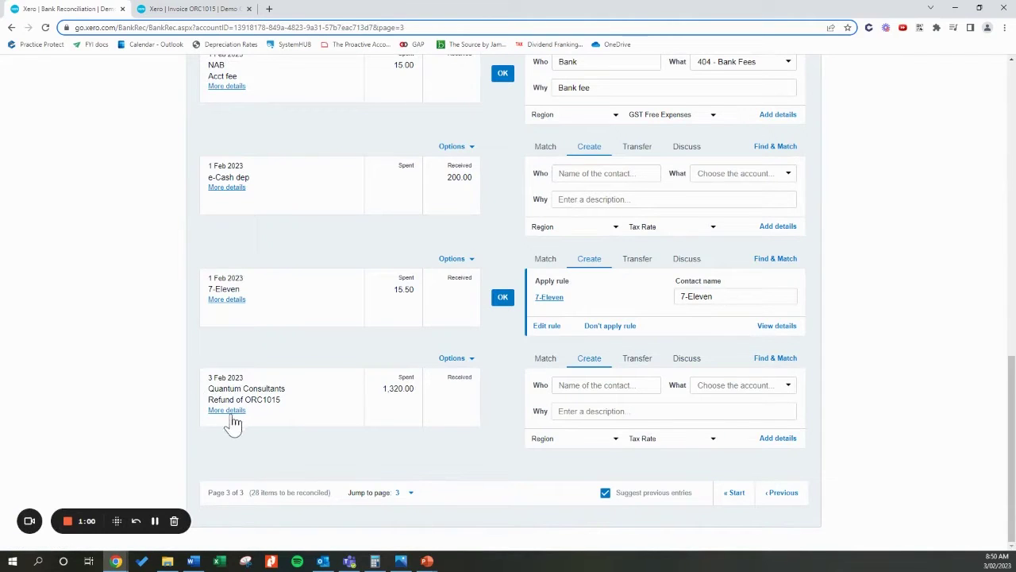
pyautogui.doubleClick(409, 389)
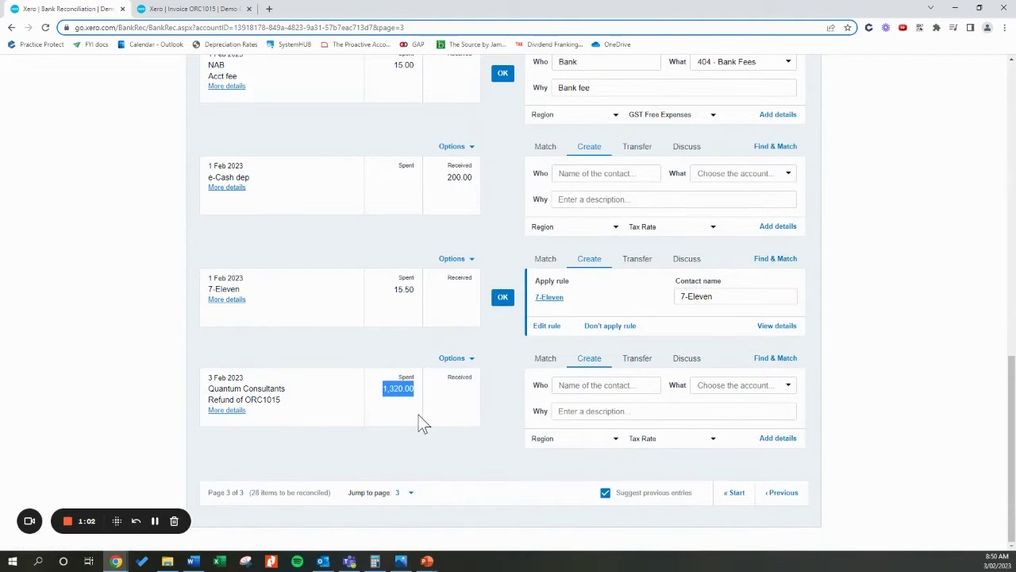
pyautogui.click(419, 415)
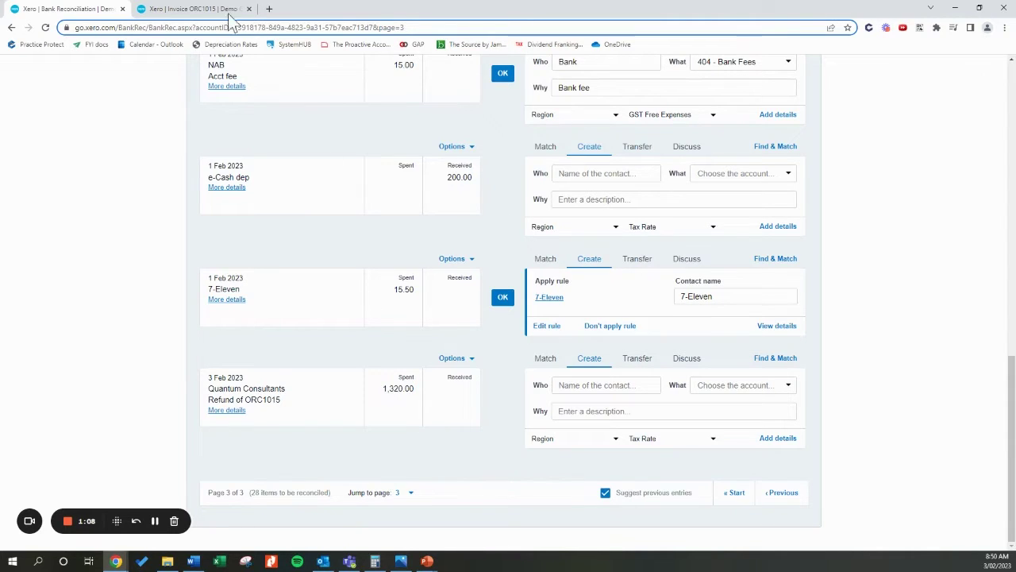
# Step: Open the Invoices list in a new tab and start new credit note ORC1043 there
pyautogui.click(199, 9)
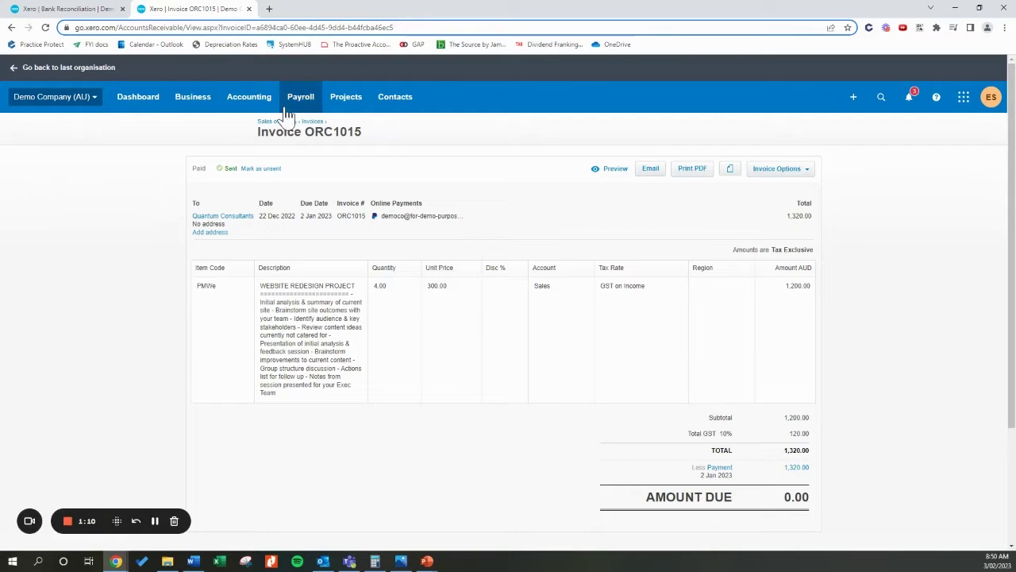
pyautogui.click(197, 99)
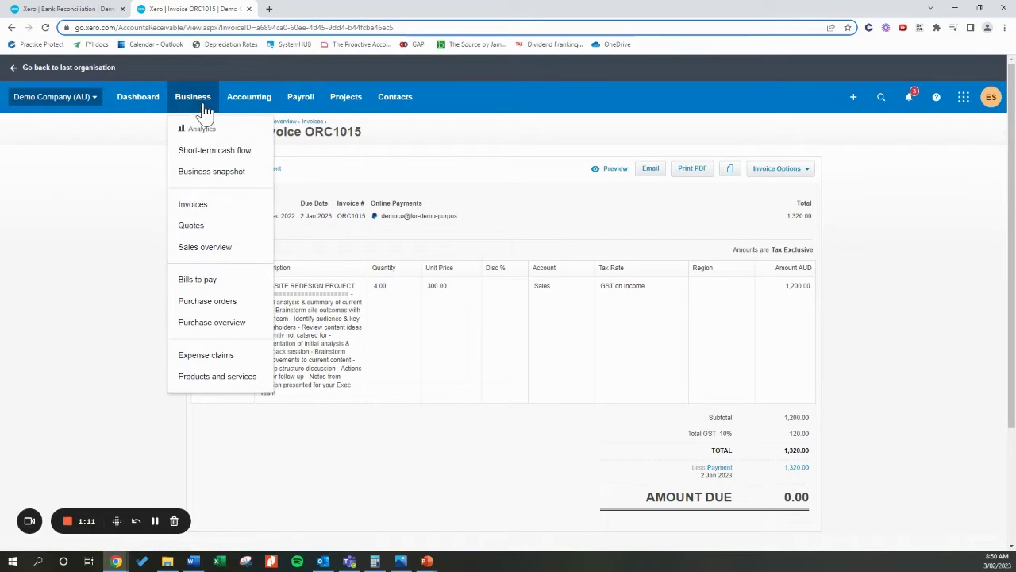
pyautogui.rightClick(220, 209)
pyautogui.click(251, 215)
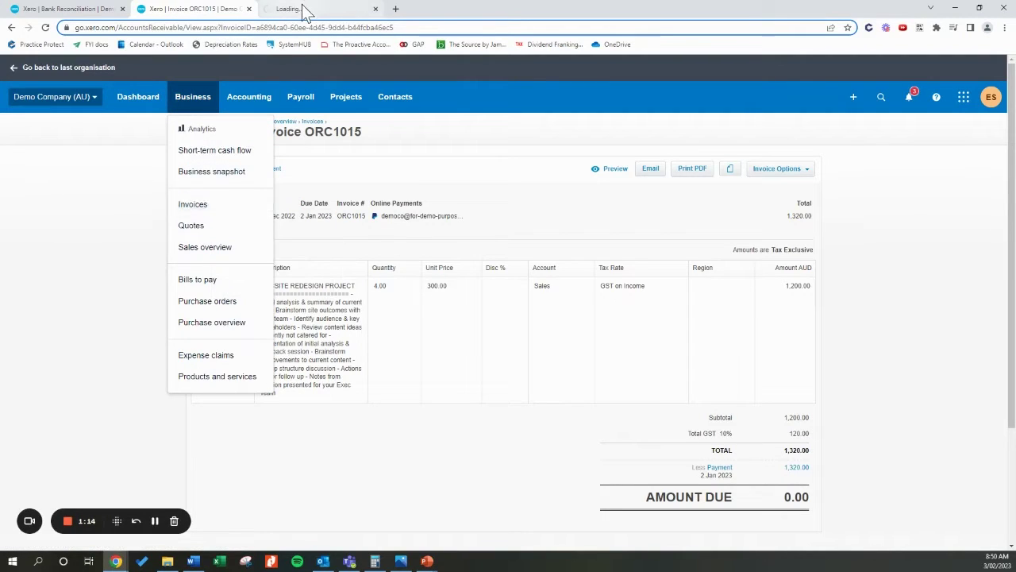
pyautogui.click(292, 9)
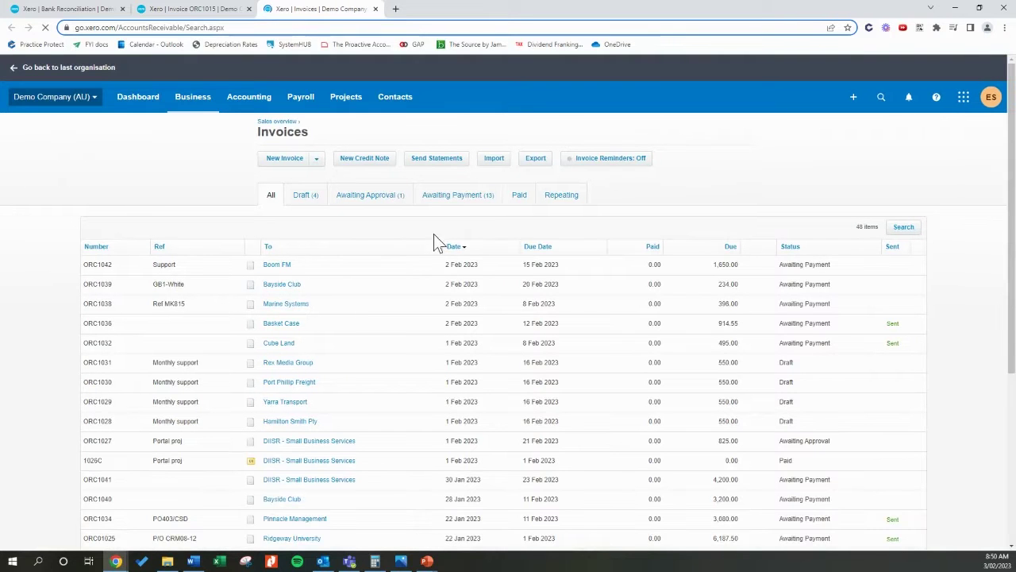
pyautogui.click(191, 101)
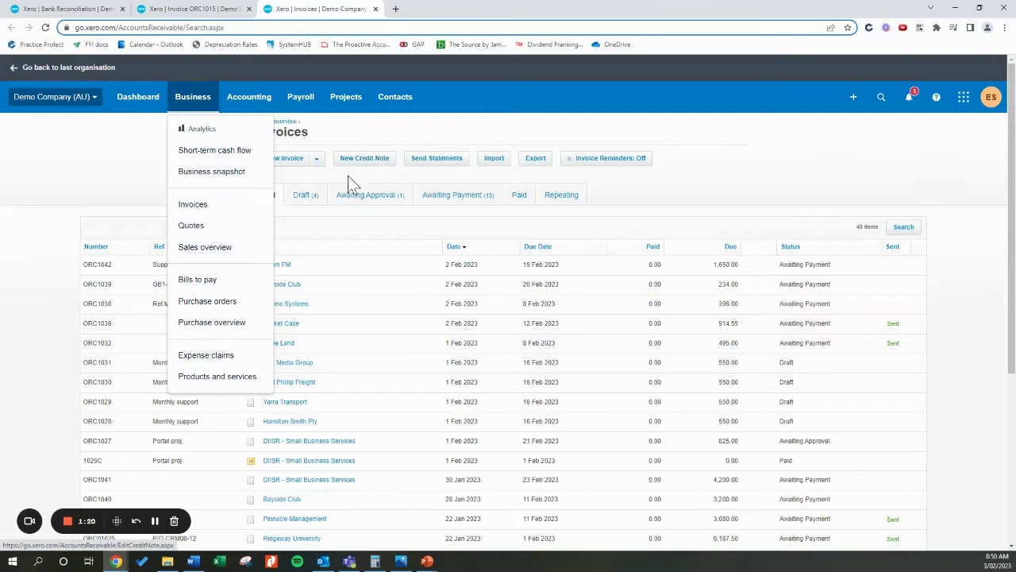
pyautogui.click(370, 166)
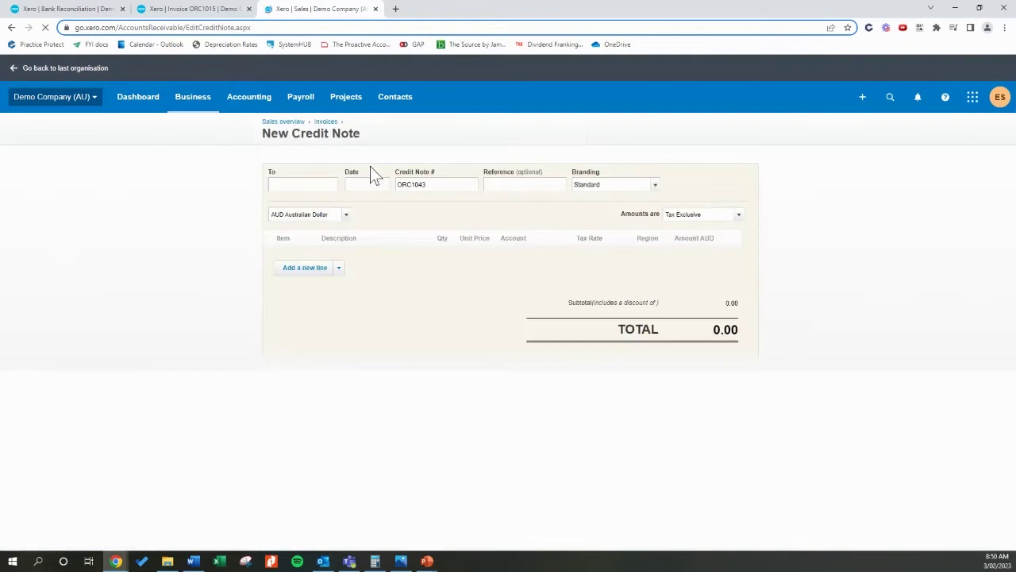
# Step: Set the credit note's contact to Quantum Consultants
pyautogui.click(195, 9)
pyautogui.click(322, 188)
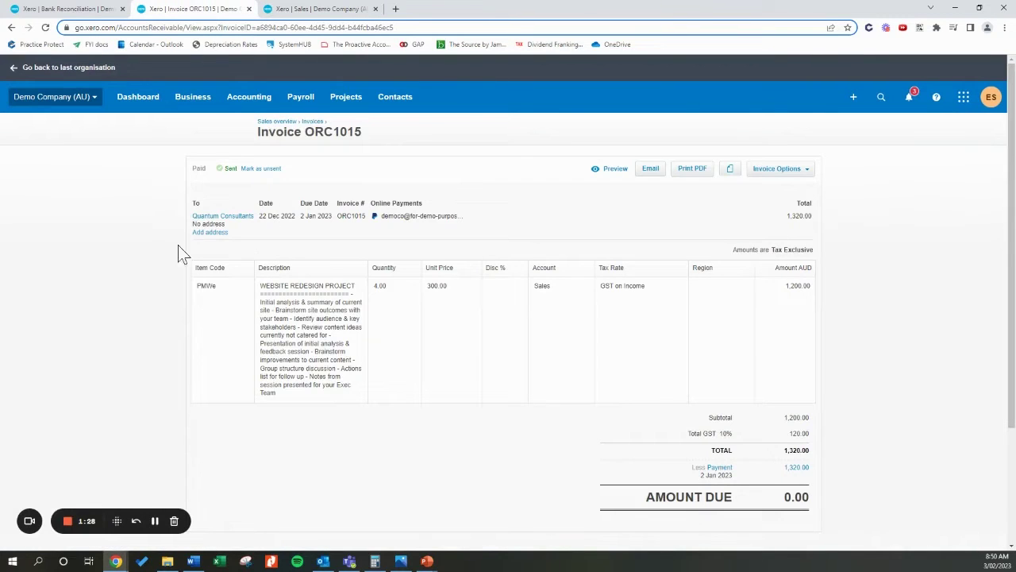
pyautogui.click(350, 9)
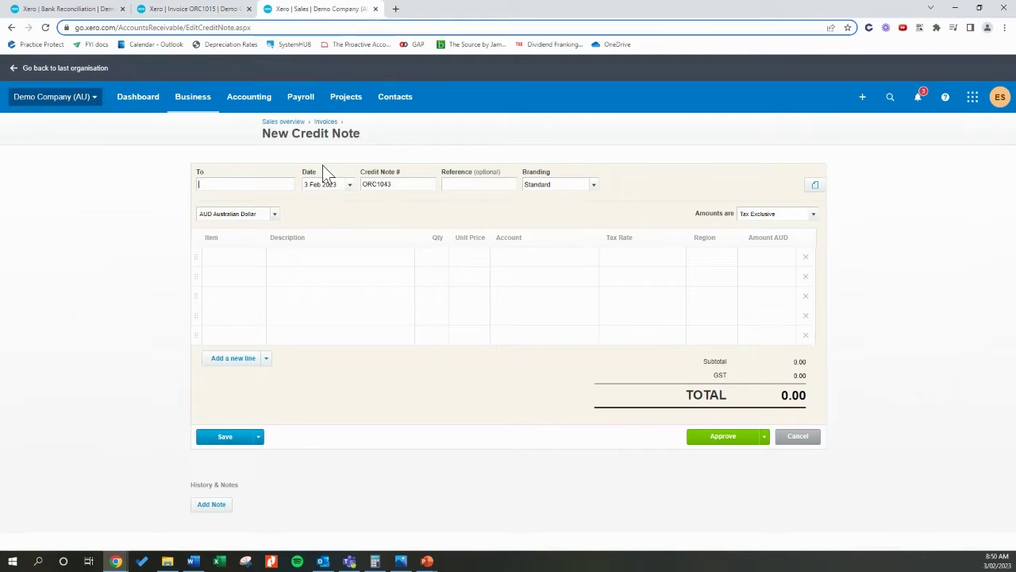
pyautogui.click(259, 183)
pyautogui.write('Q')
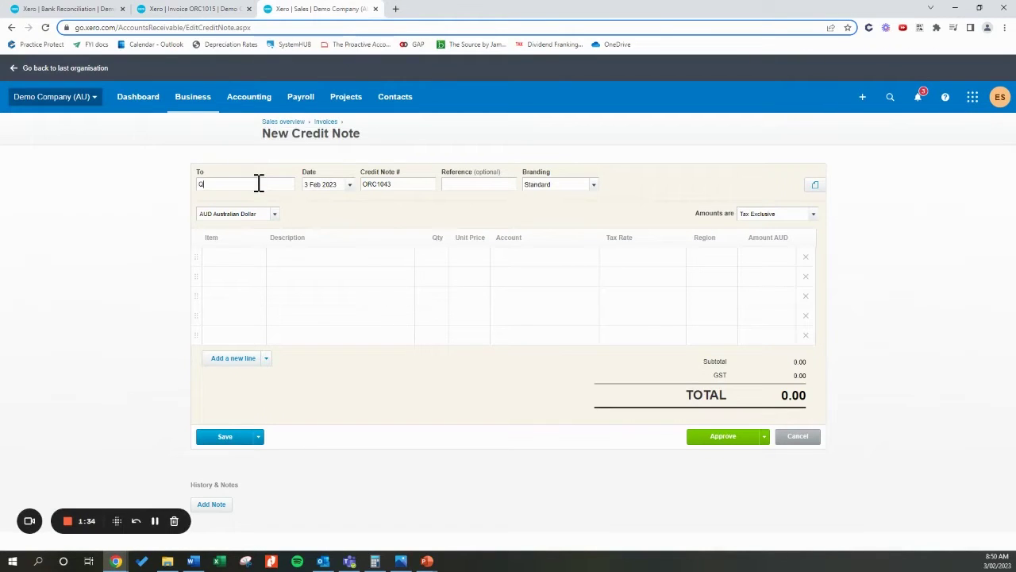
pyautogui.write('uant')
pyautogui.click(268, 200)
# Step: Check the credit note date against the 3 Feb 2023 bank refund line
pyautogui.click(351, 192)
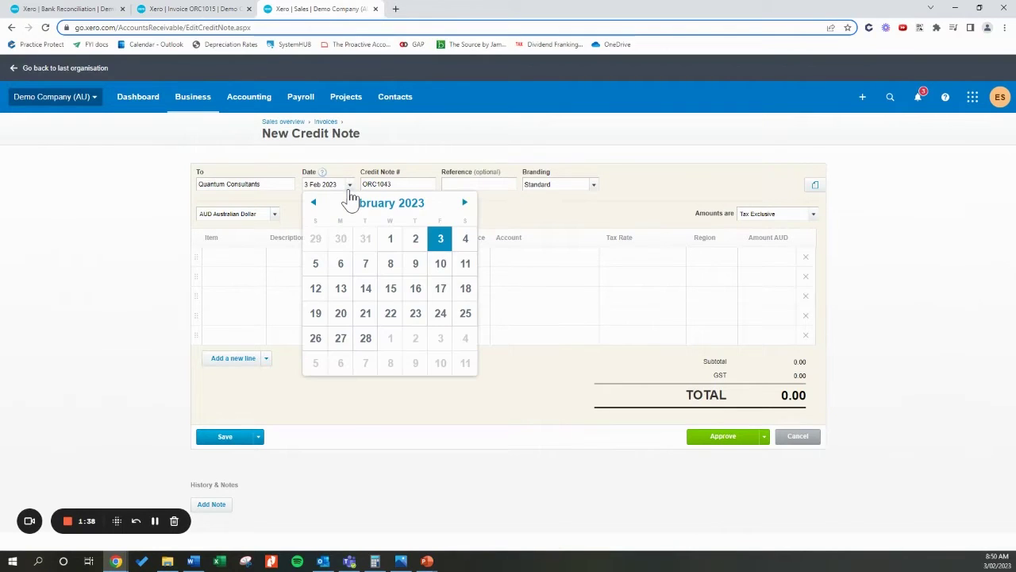
pyautogui.click(103, 8)
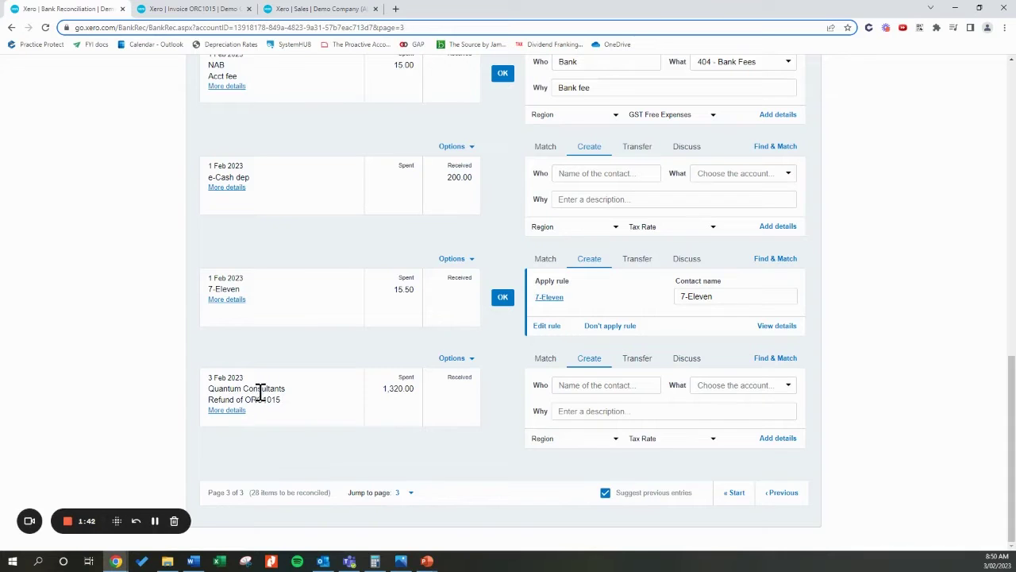
pyautogui.click(318, 9)
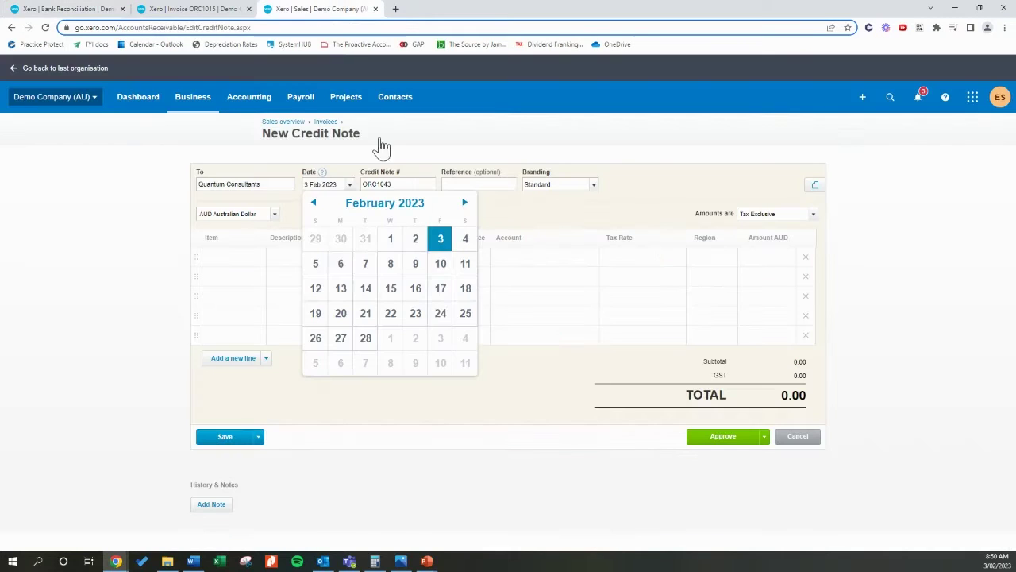
pyautogui.click(320, 185)
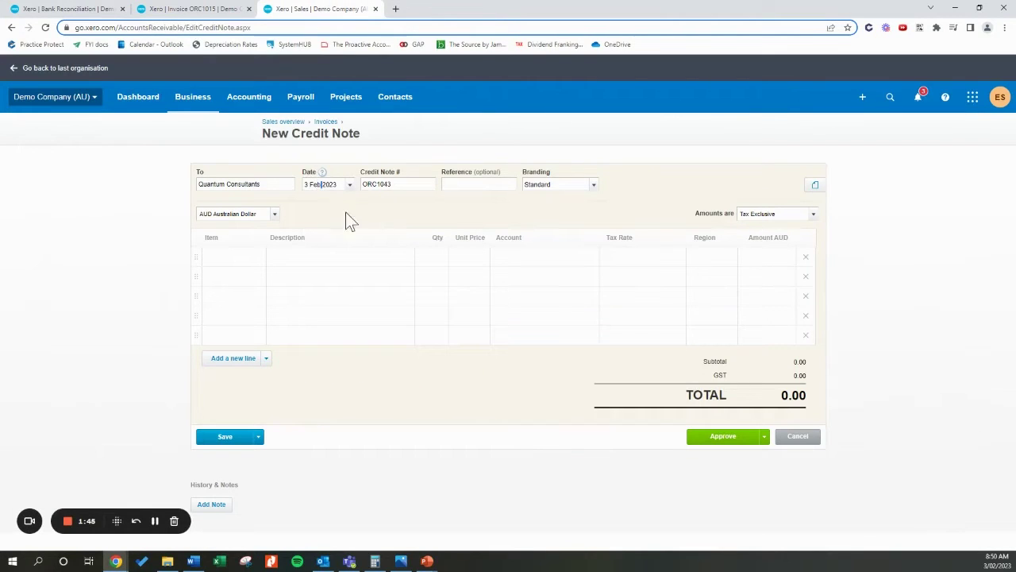
pyautogui.click(95, 9)
pyautogui.click(313, 9)
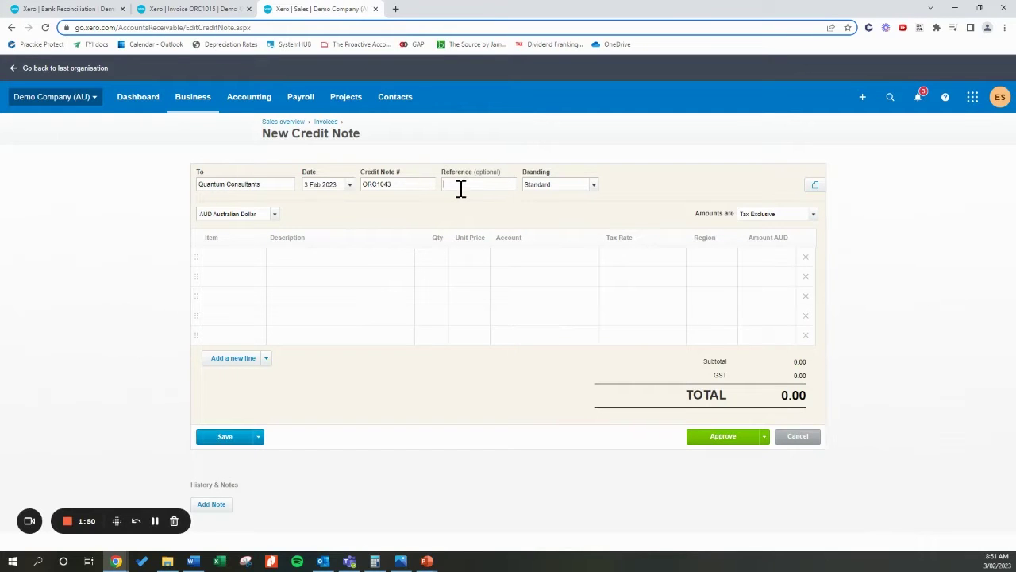
# Step: Copy invoice number ORC1015 into the credit note's Reference field
pyautogui.doubleClick(394, 185)
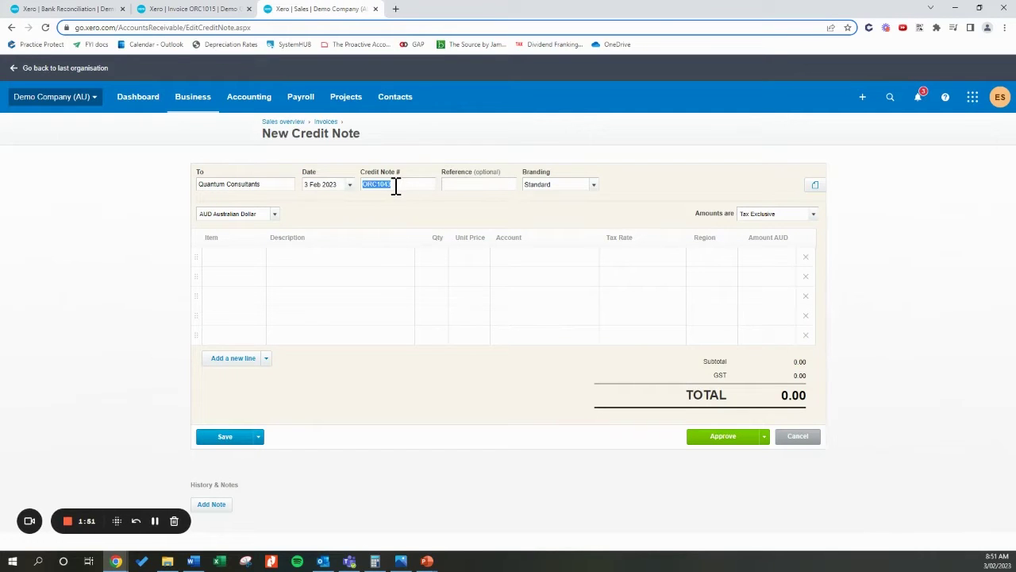
pyautogui.click(197, 8)
pyautogui.doubleClick(356, 217)
pyautogui.hotkey('ctrl', 'c')
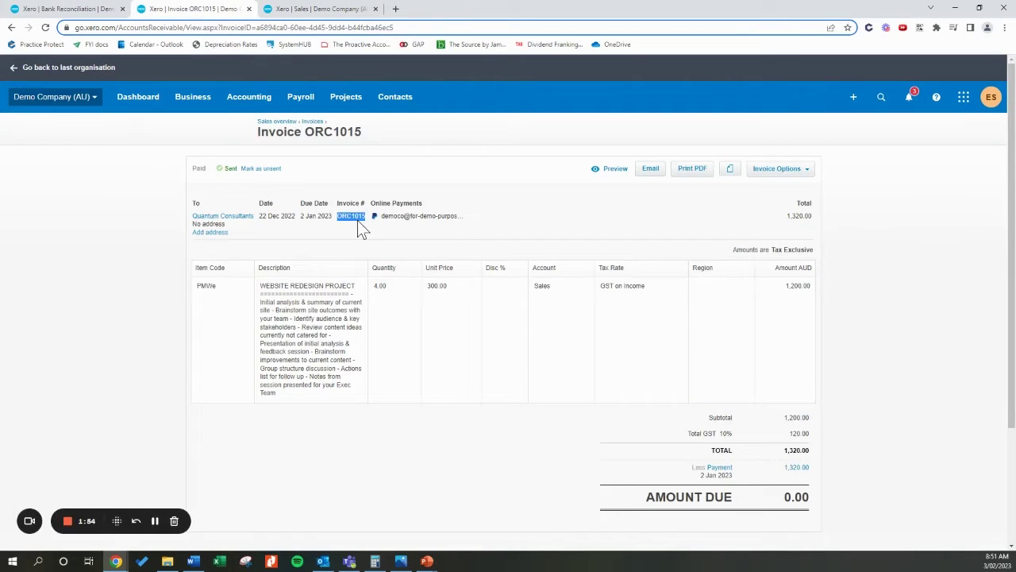
pyautogui.click(322, 8)
pyautogui.click(467, 184)
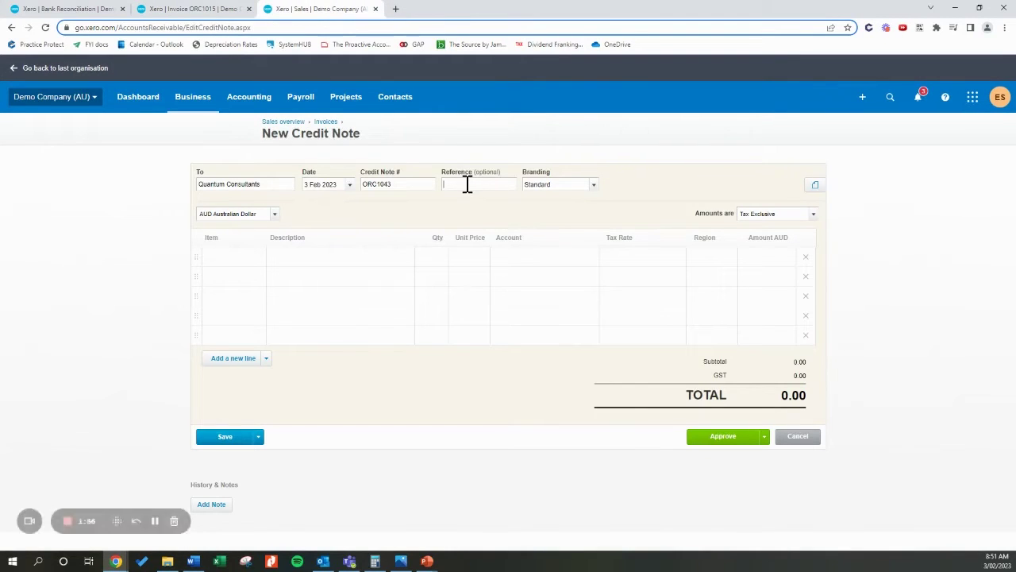
pyautogui.hotkey('ctrl', 'v')
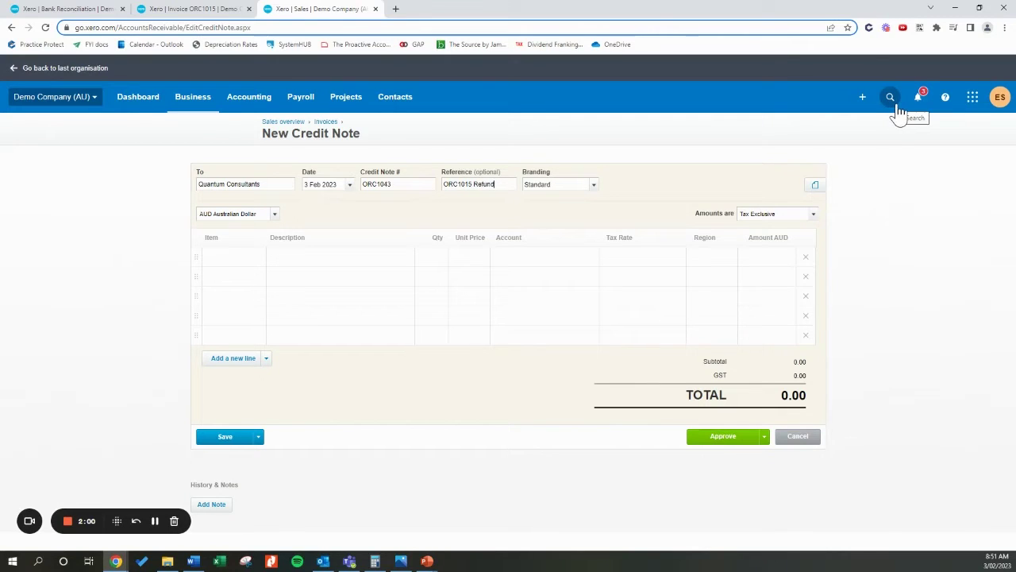
# Step: Enter 'Refund of ORC1015' as the first line's description
pyautogui.doubleClick(464, 189)
pyautogui.doubleClick(486, 186)
pyautogui.click(352, 258)
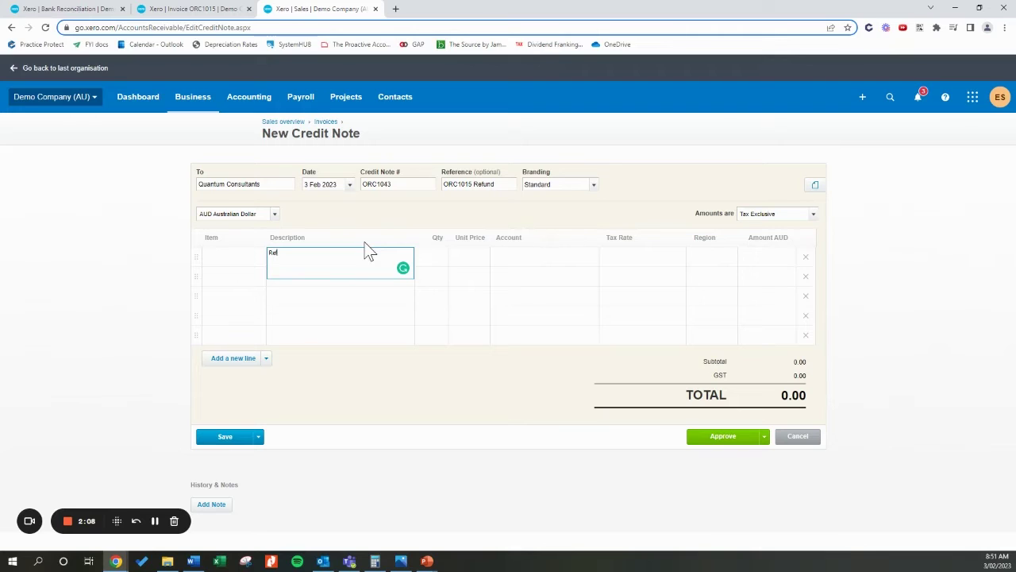
pyautogui.write('Refund of ORC1015')
pyautogui.click(432, 265)
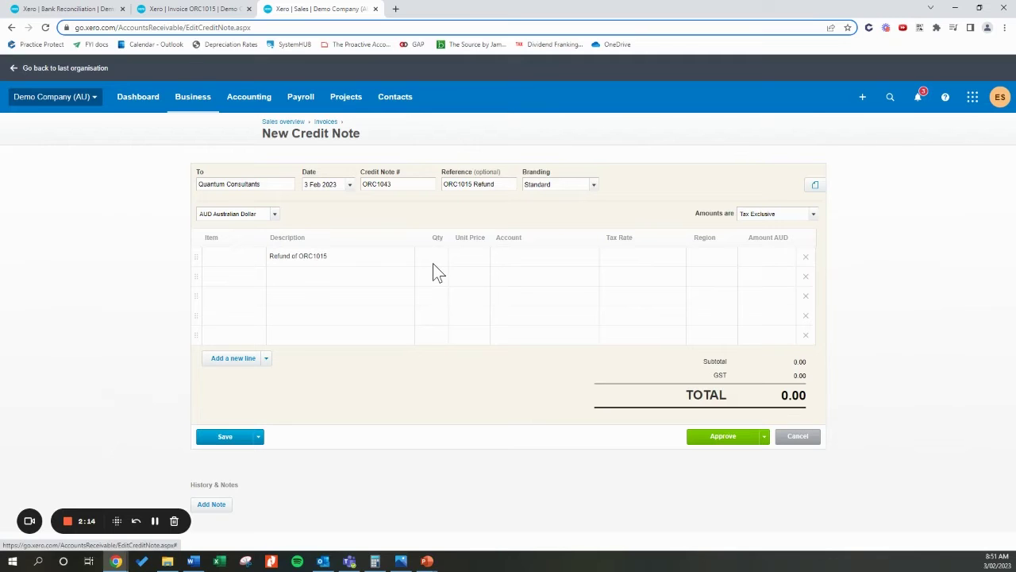
pyautogui.click(190, 9)
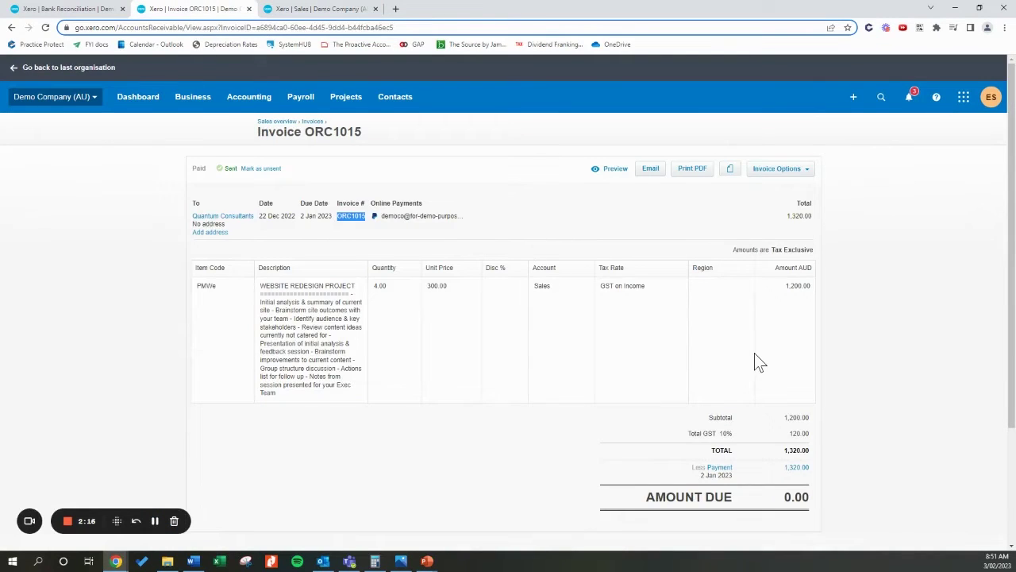
pyautogui.scroll(-1, 756, 354)
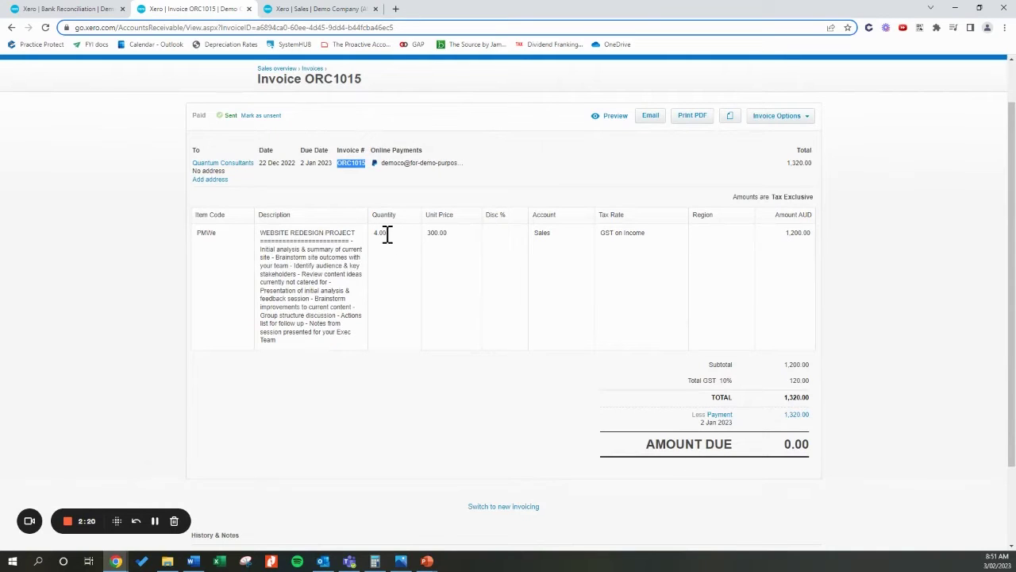
pyautogui.click(303, 10)
# Step: Give the line quantity 4, unit price 300 and account 200 - Sales
pyautogui.click(442, 255)
pyautogui.write('4')
pyautogui.press('Tab')
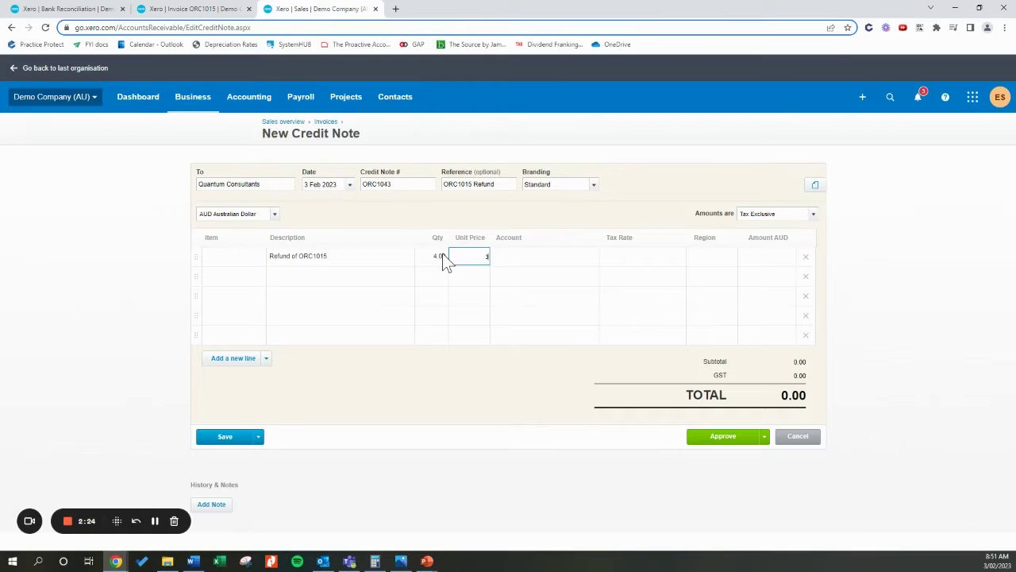
pyautogui.write('300')
pyautogui.press('Tab')
pyautogui.click(198, 10)
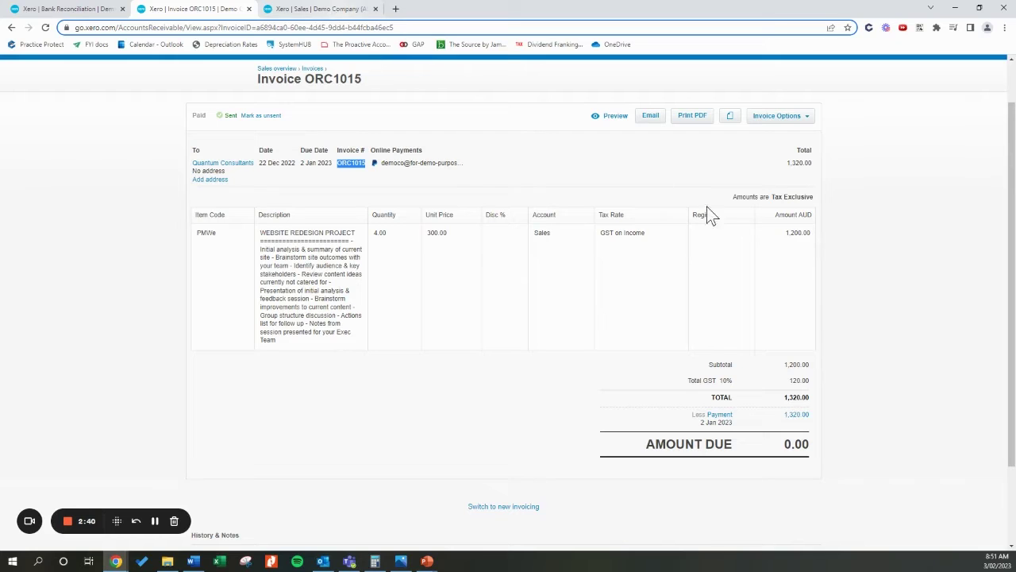
pyautogui.click(311, 8)
pyautogui.write('sale')
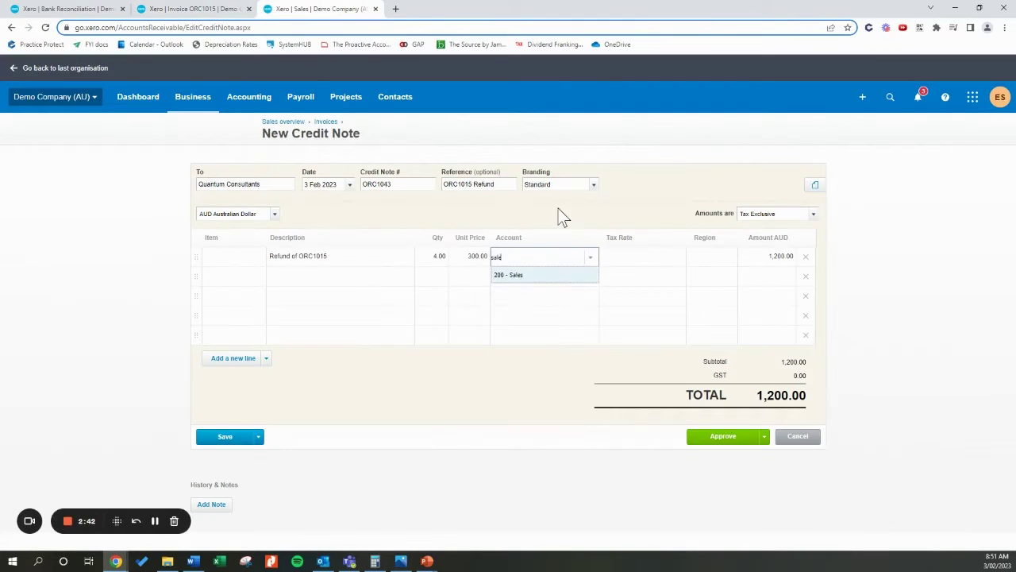
pyautogui.press('Tab')
# Step: Match the line's tax rate to the invoice's GST on Income and leave the region blank
pyautogui.click(191, 9)
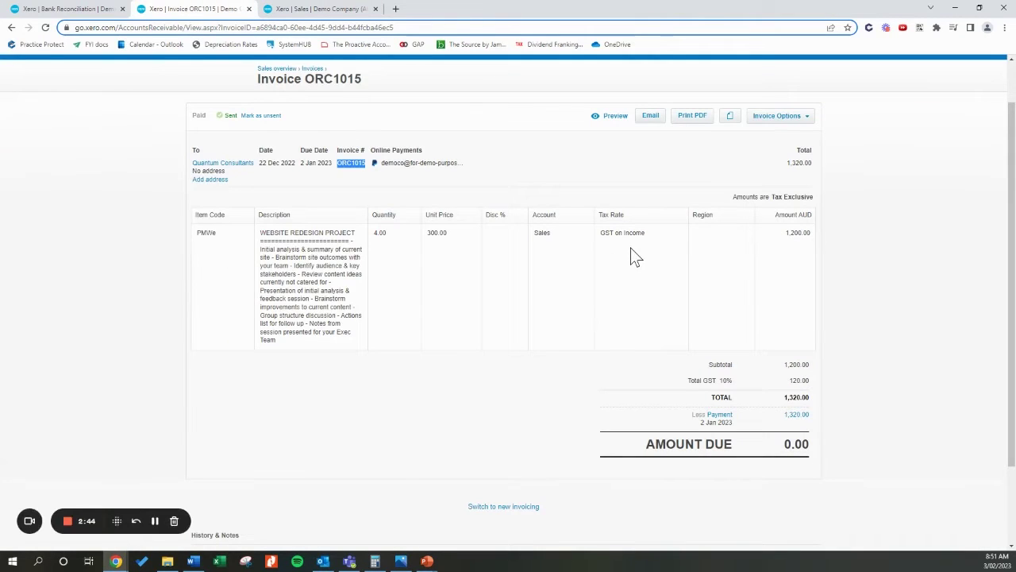
pyautogui.click(311, 8)
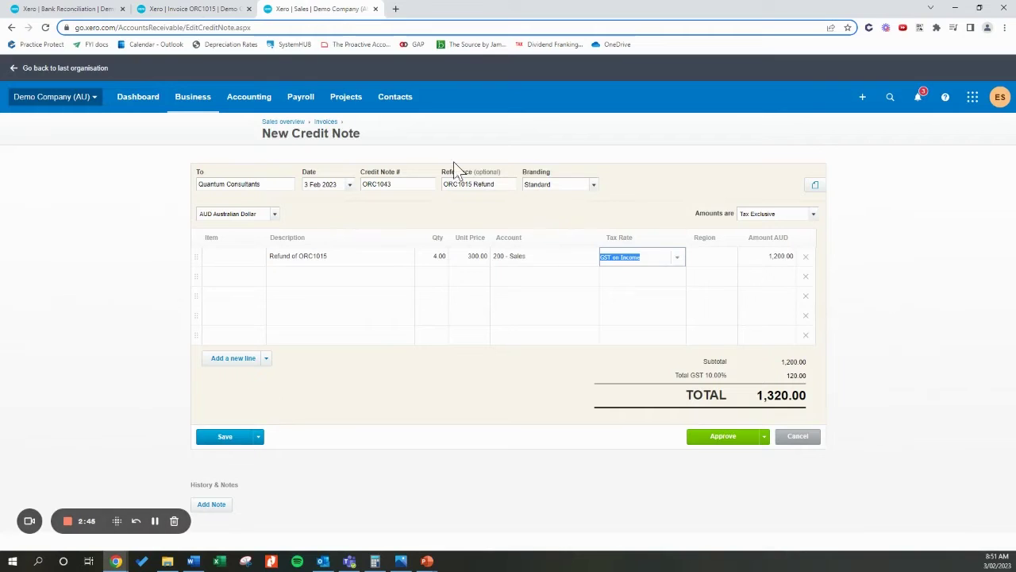
pyautogui.click(206, 8)
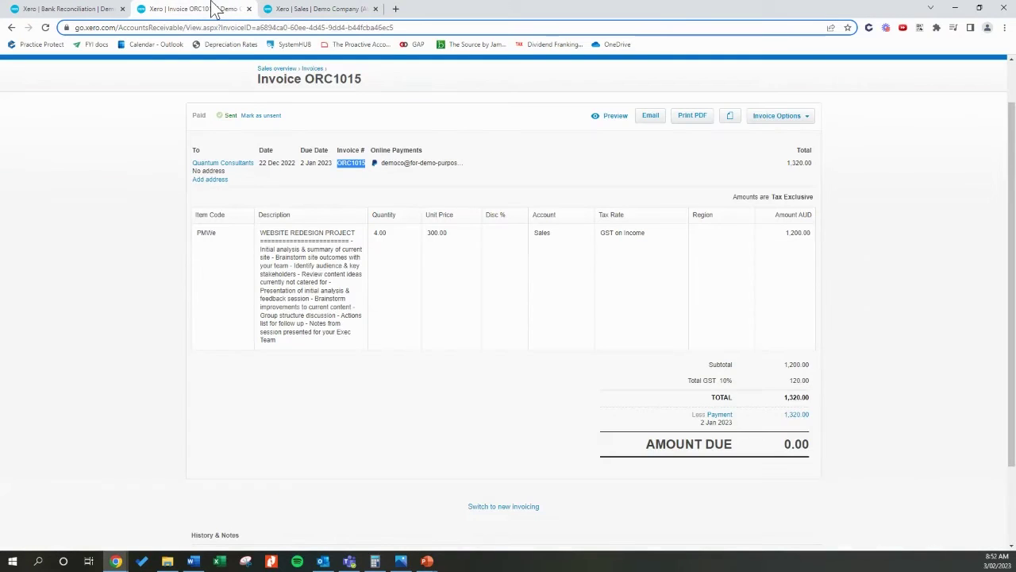
pyautogui.click(332, 8)
pyautogui.click(732, 265)
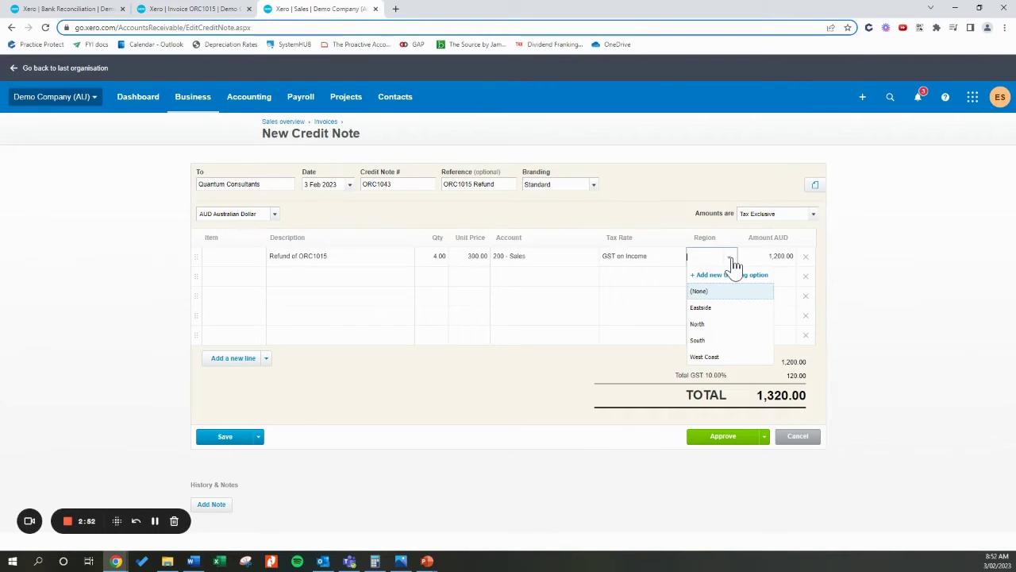
pyautogui.click(732, 263)
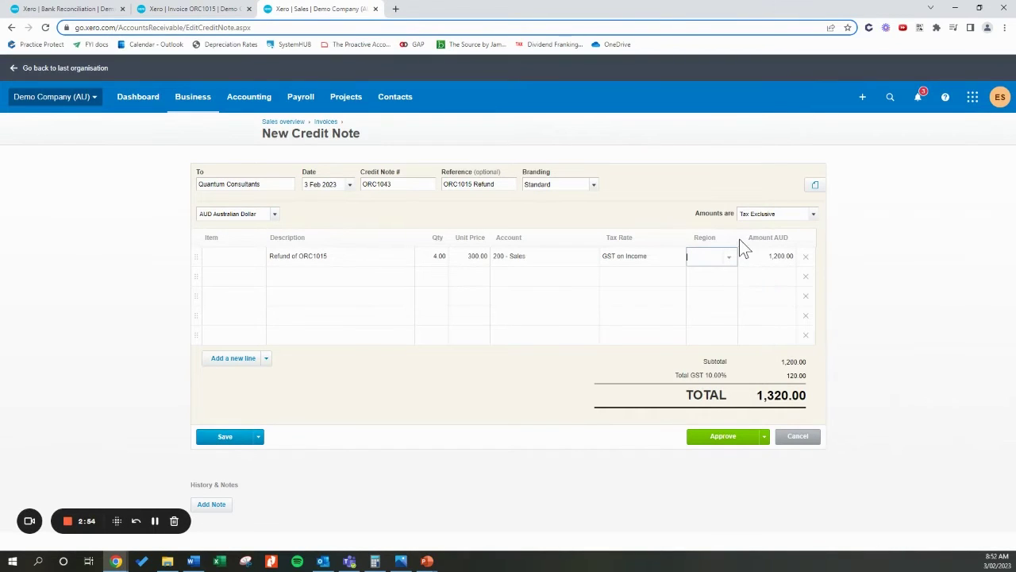
# Step: Confirm the 1,320.00 total matches invoice ORC1015 and approve the credit note
pyautogui.doubleClick(778, 395)
pyautogui.hotkey('ctrl', 'shift', 'Tab')
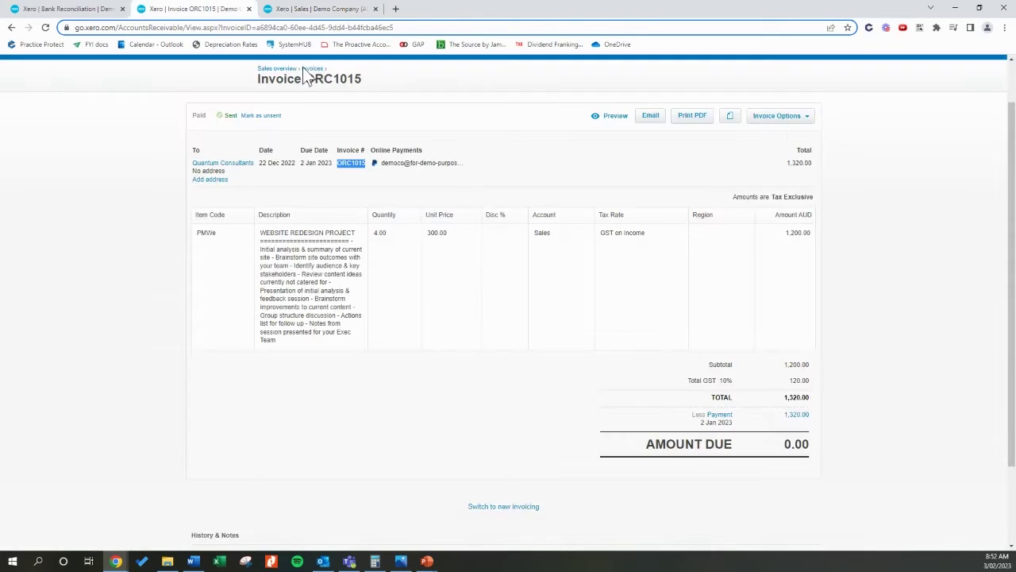
pyautogui.click(338, 8)
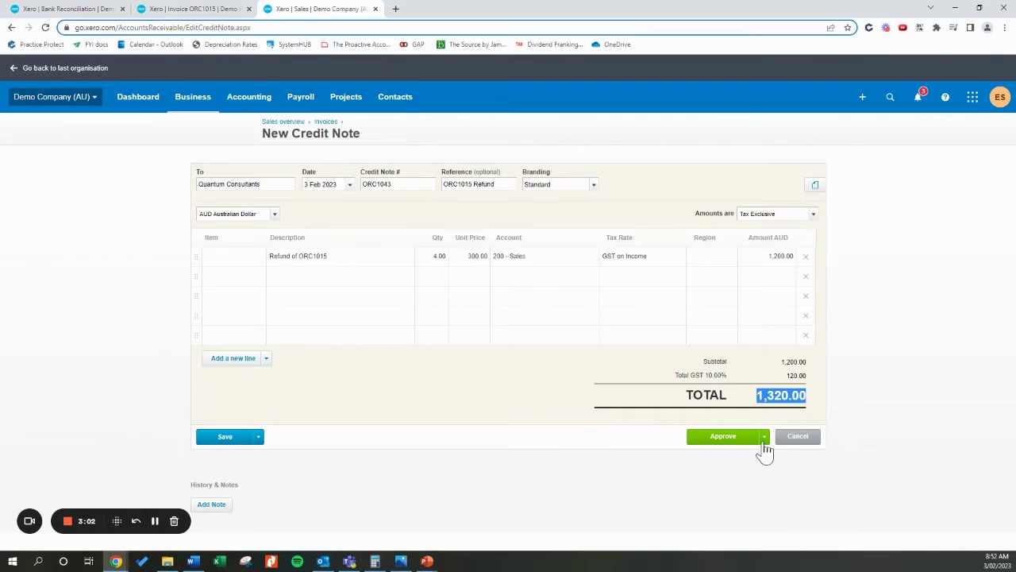
pyautogui.click(726, 449)
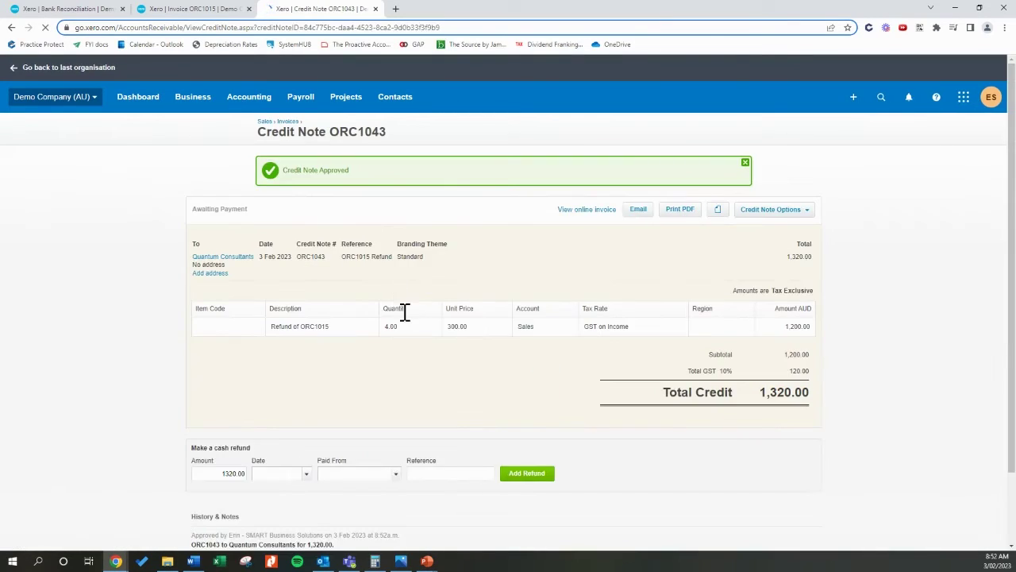
# Step: Reload the reconciliation's last page and start Find & Match on the Quantum Consultants refund
pyautogui.click(79, 9)
pyautogui.scroll(15, 317, 275)
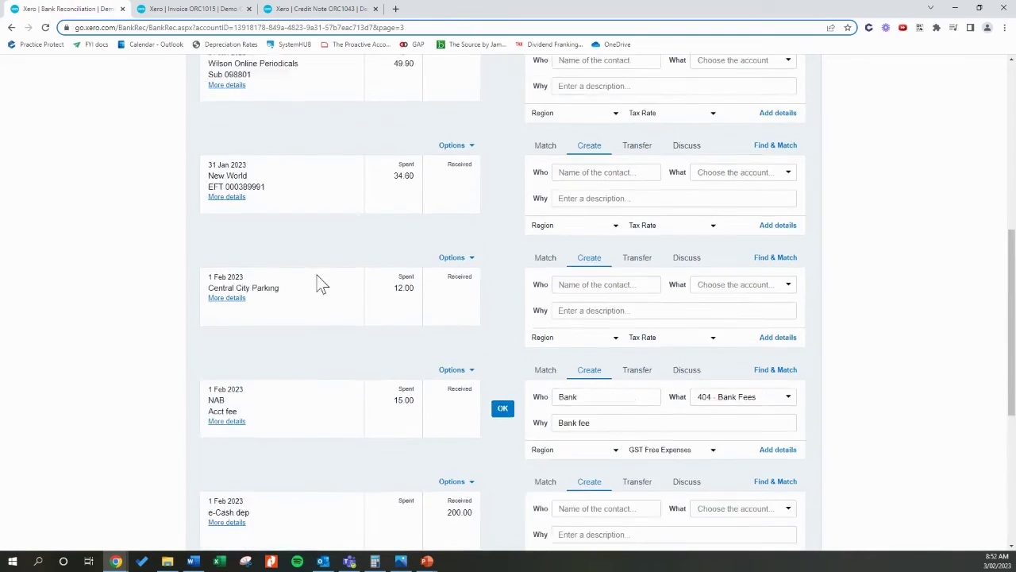
pyautogui.click(214, 210)
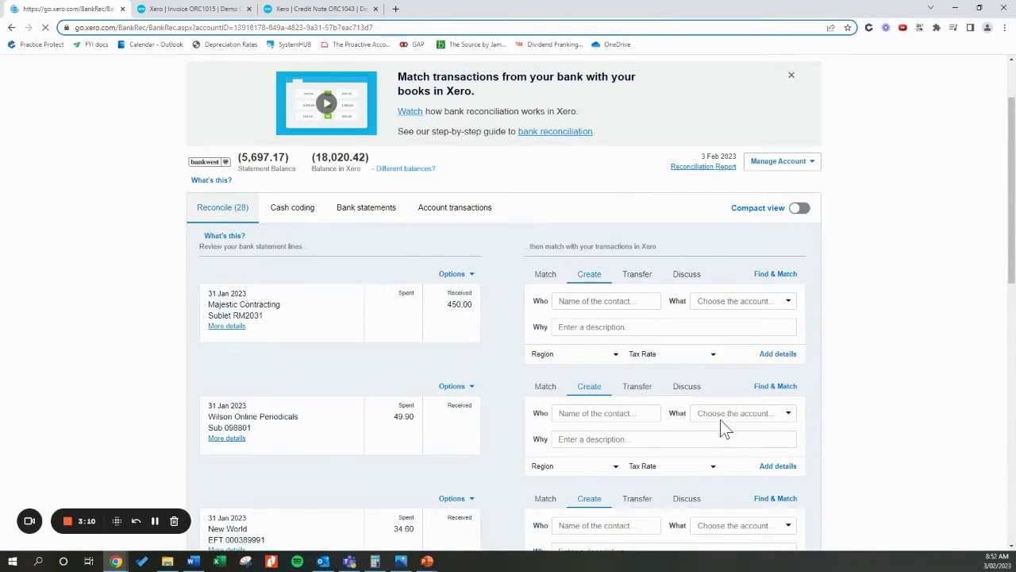
pyautogui.scroll(-10, 864, 413)
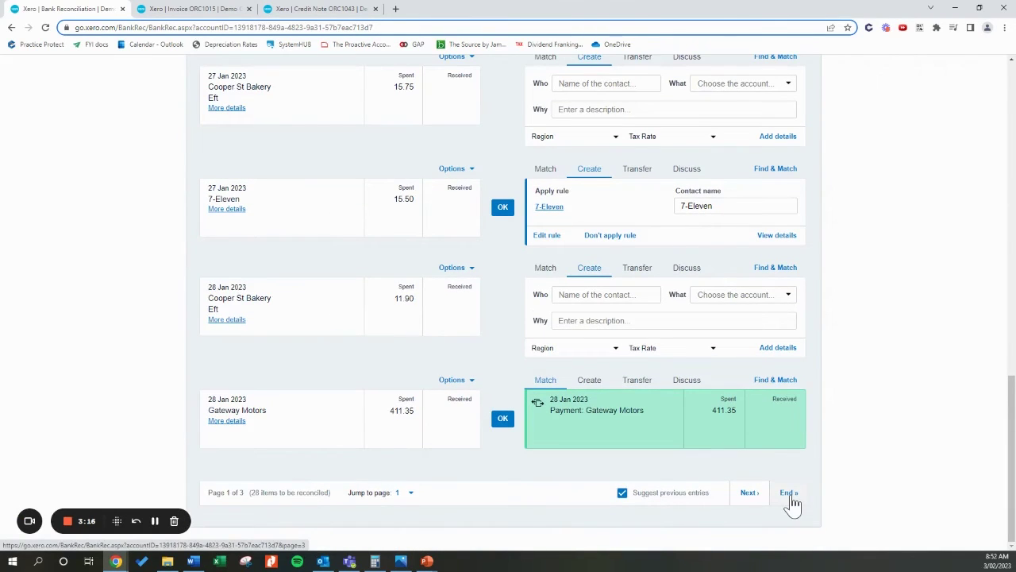
pyautogui.click(788, 493)
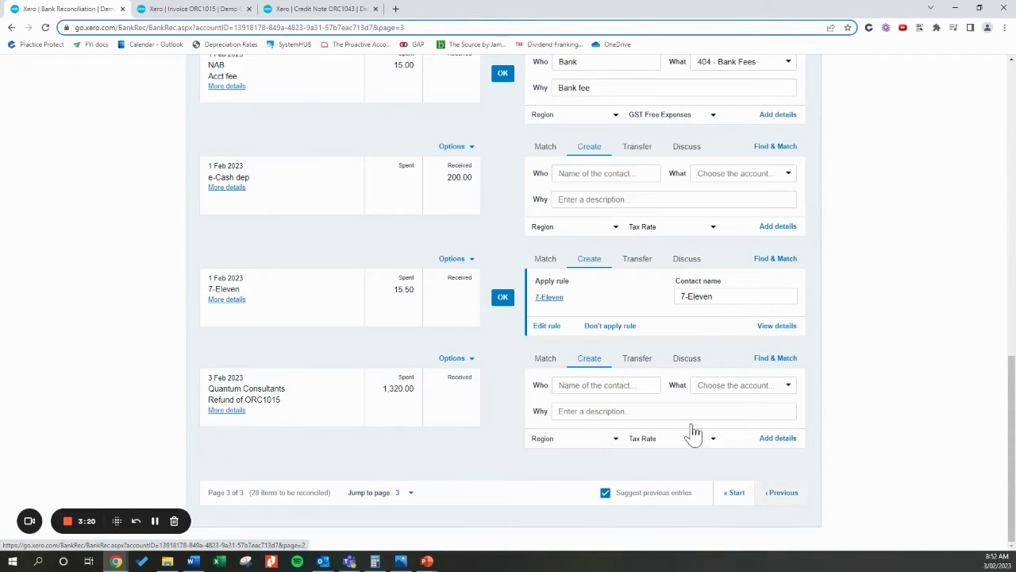
pyautogui.click(556, 362)
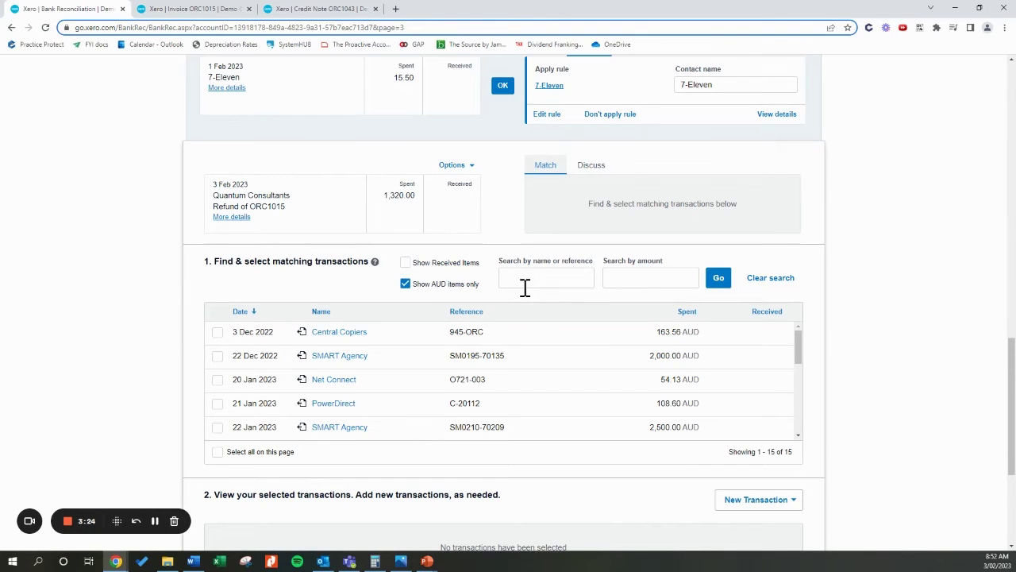
# Step: Search for ORC1043 with Show Received Items ticked
pyautogui.click(321, 9)
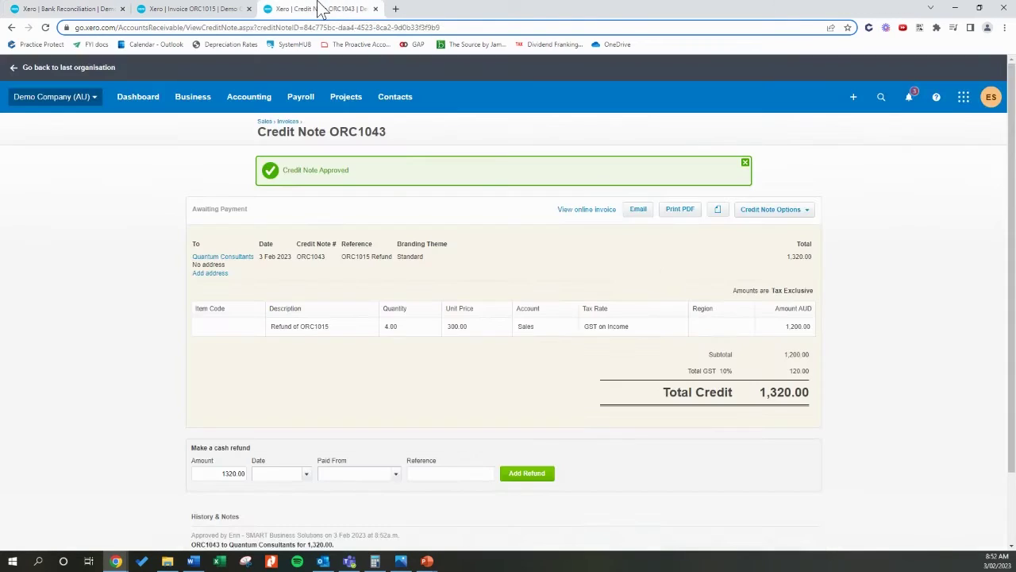
pyautogui.doubleClick(370, 131)
pyautogui.hotkey('ctrl', 'c')
pyautogui.click(103, 9)
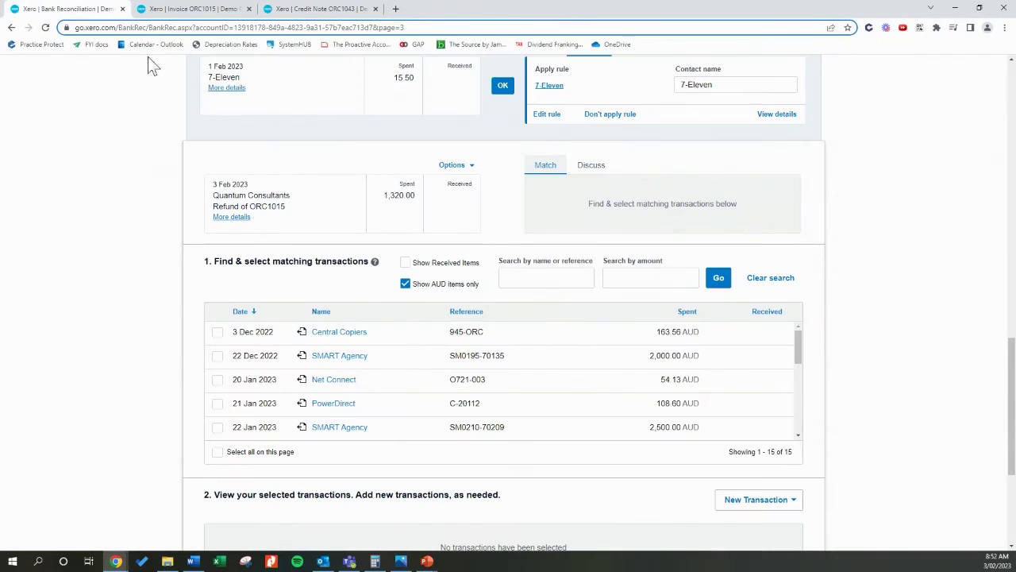
pyautogui.click(540, 278)
pyautogui.hotkey('ctrl', 'v')
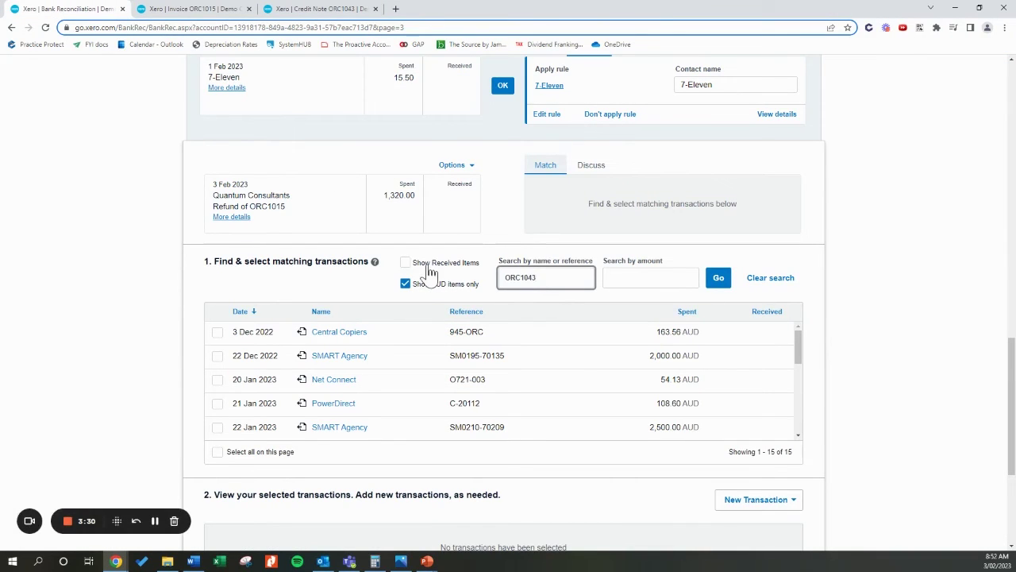
pyautogui.click(406, 263)
pyautogui.click(715, 284)
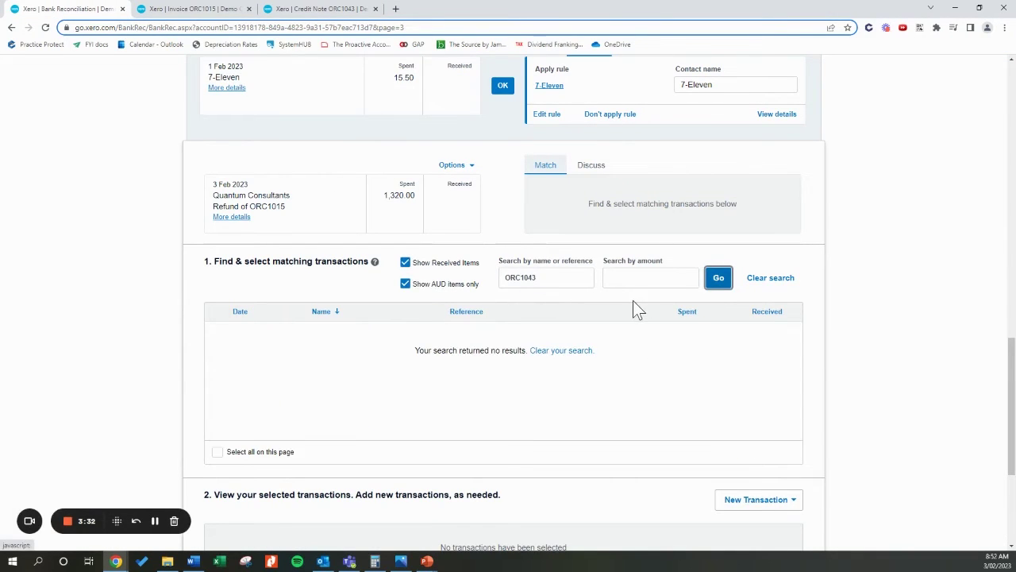
# Step: Refund 1,320.00 in cash on 3 Feb 2023 from 090 - Business Bank Account
pyautogui.click(328, 8)
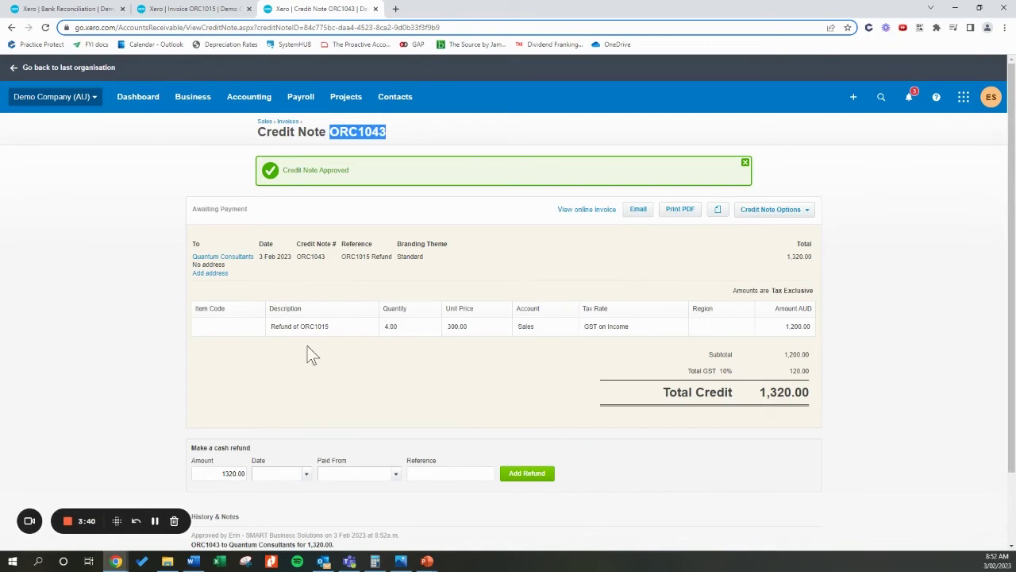
pyautogui.click(289, 474)
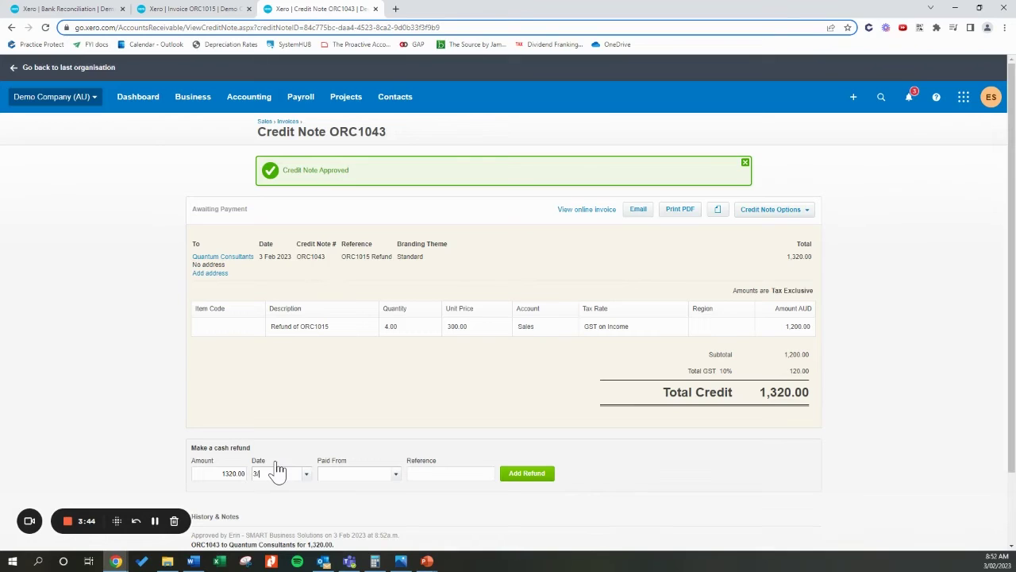
pyautogui.click(391, 477)
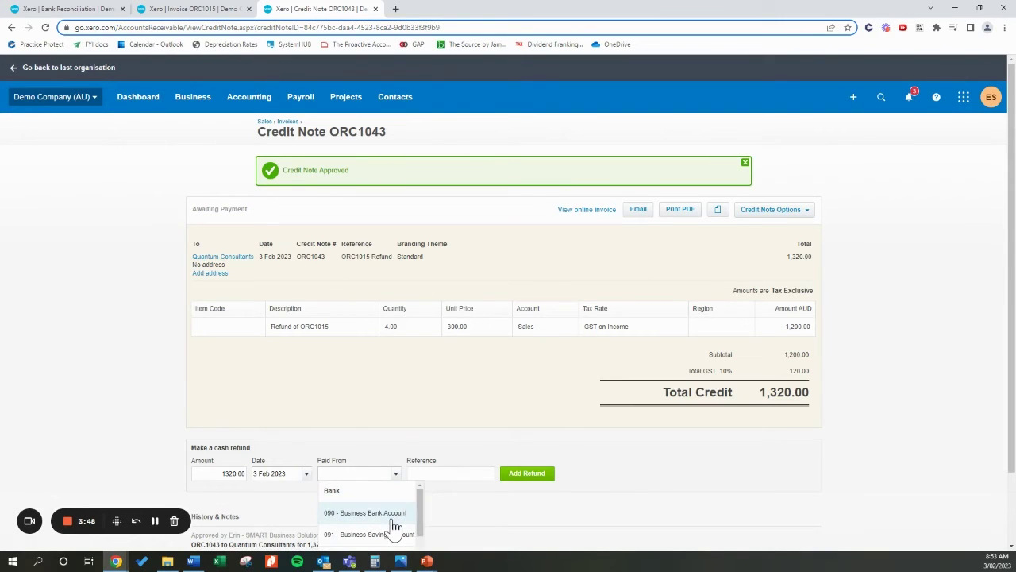
pyautogui.click(395, 524)
pyautogui.scroll(-2, 397, 473)
pyautogui.click(395, 389)
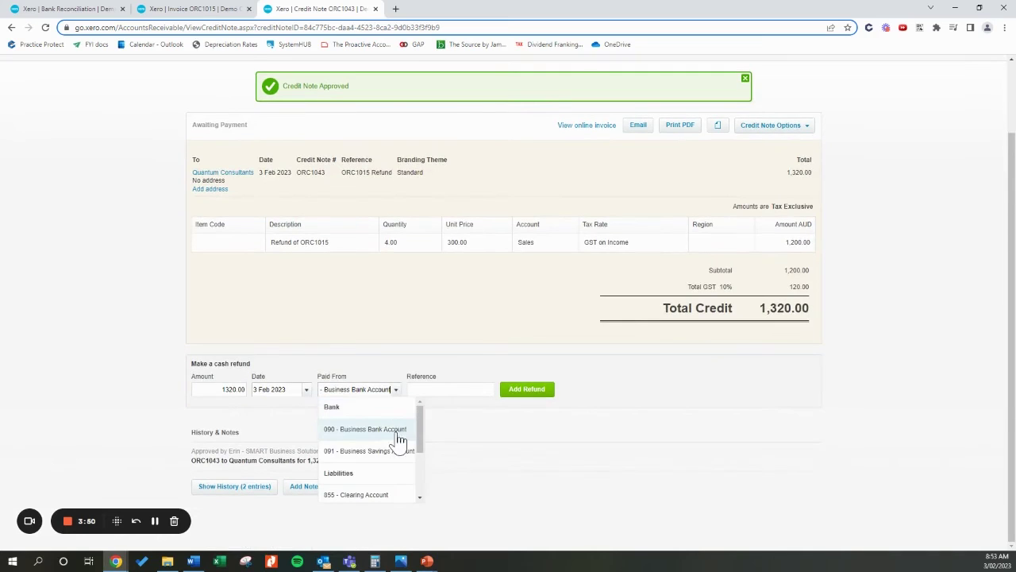
pyautogui.click(379, 360)
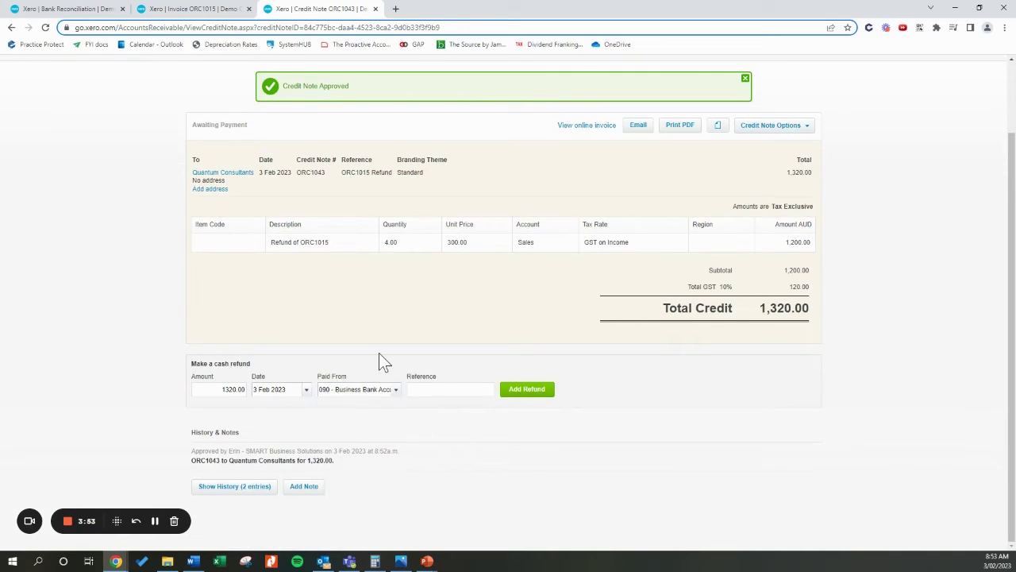
pyautogui.click(548, 390)
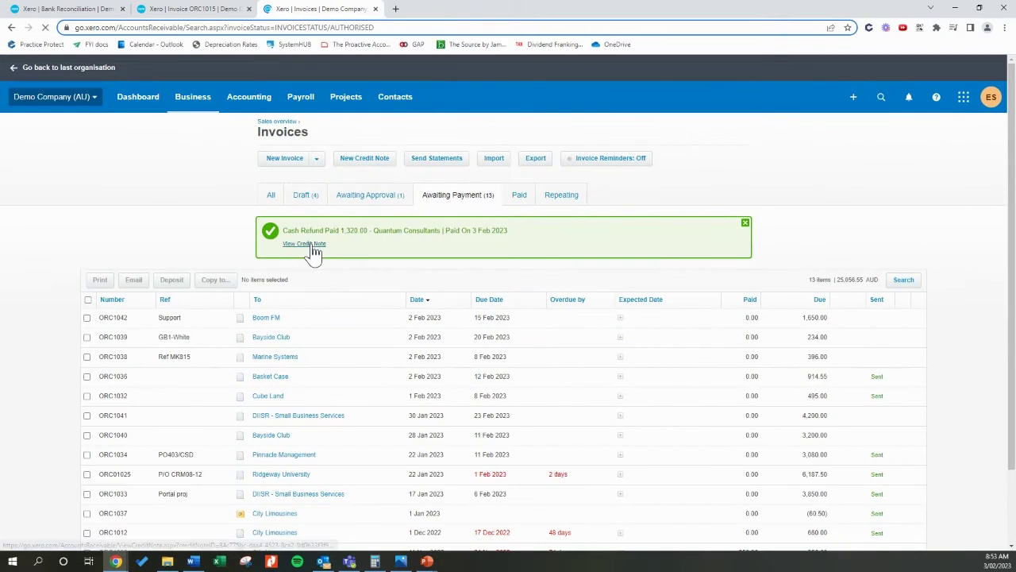
pyautogui.click(313, 247)
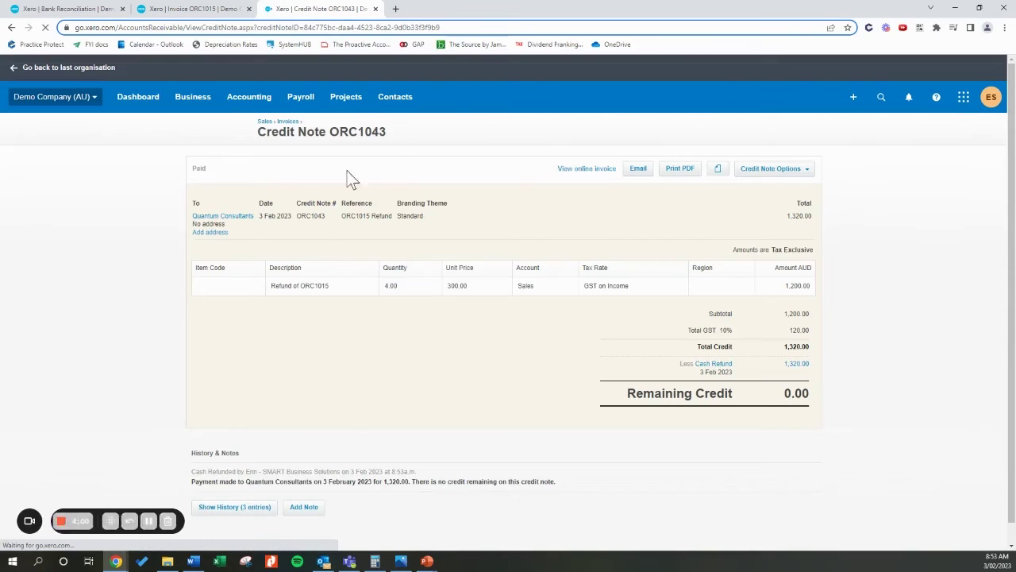
# Step: Reload the reconciliation's last page and accept the suggested match for the 1,320.00 Quantum Consultants refund
pyautogui.moveTo(835, 431); pyautogui.dragTo(806, 393)
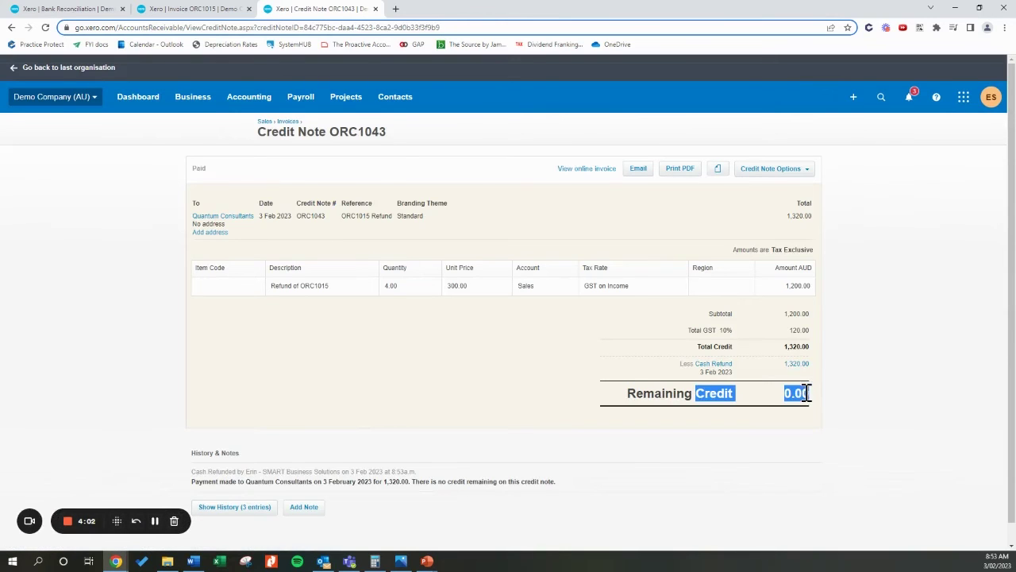
pyautogui.click(72, 9)
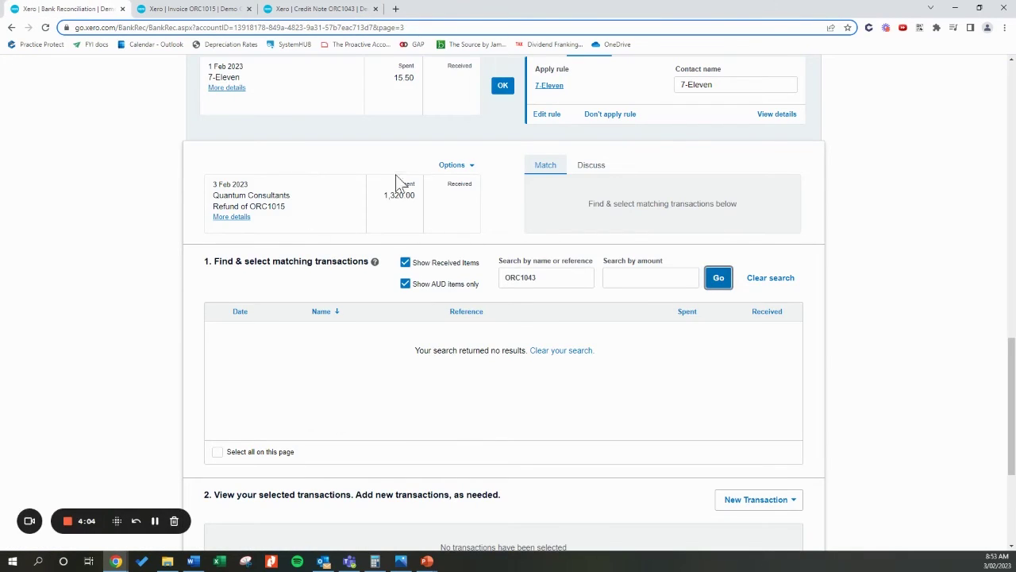
pyautogui.scroll(15, 415, 239)
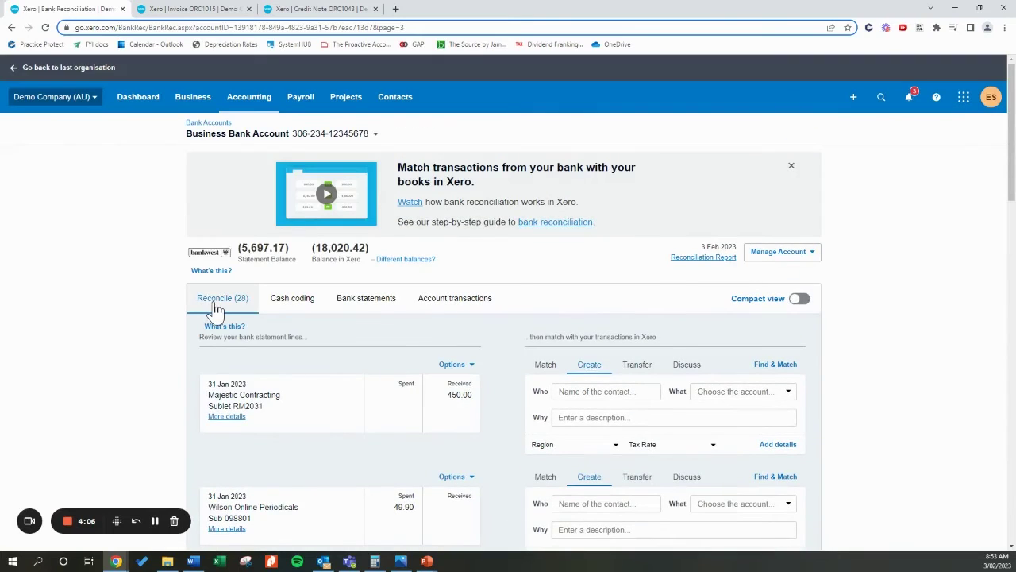
pyautogui.click(219, 308)
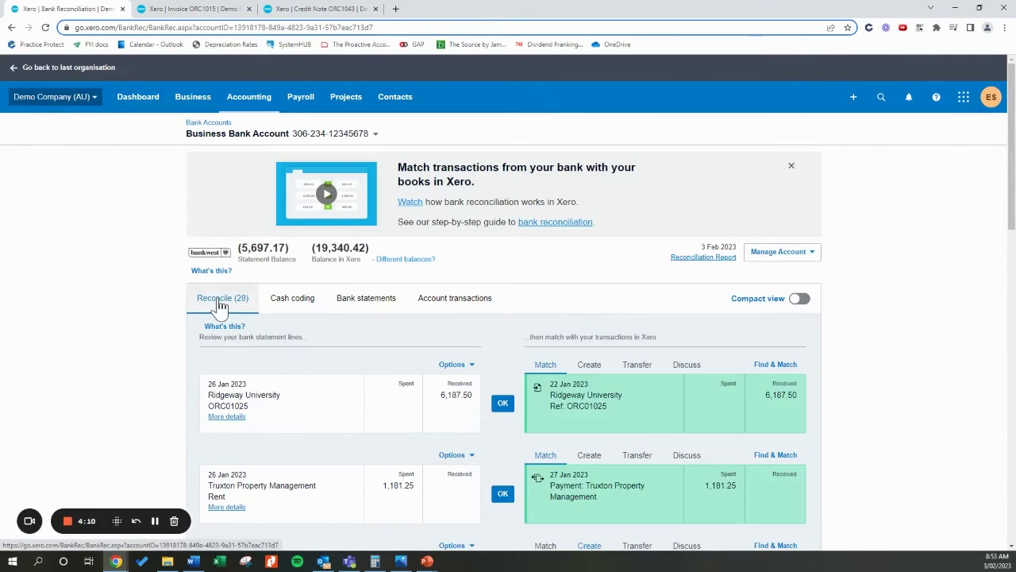
pyautogui.scroll(-13, 695, 358)
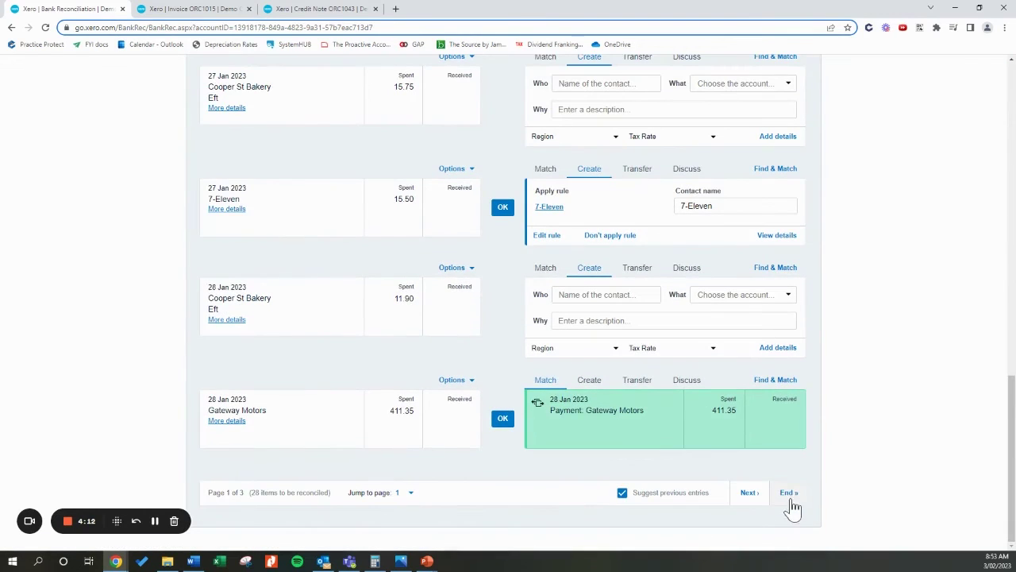
pyautogui.click(790, 495)
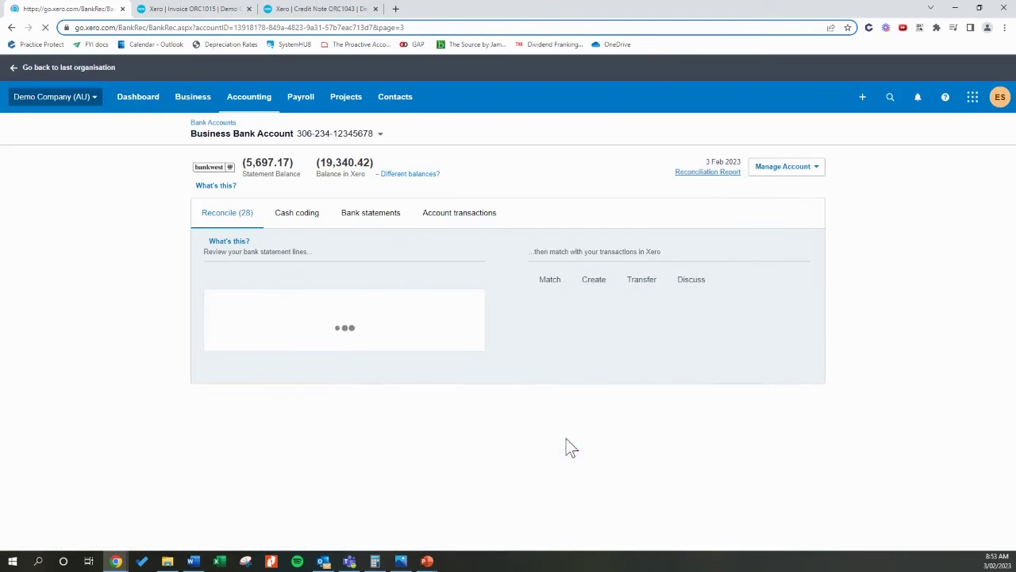
pyautogui.scroll(-15, 924, 337)
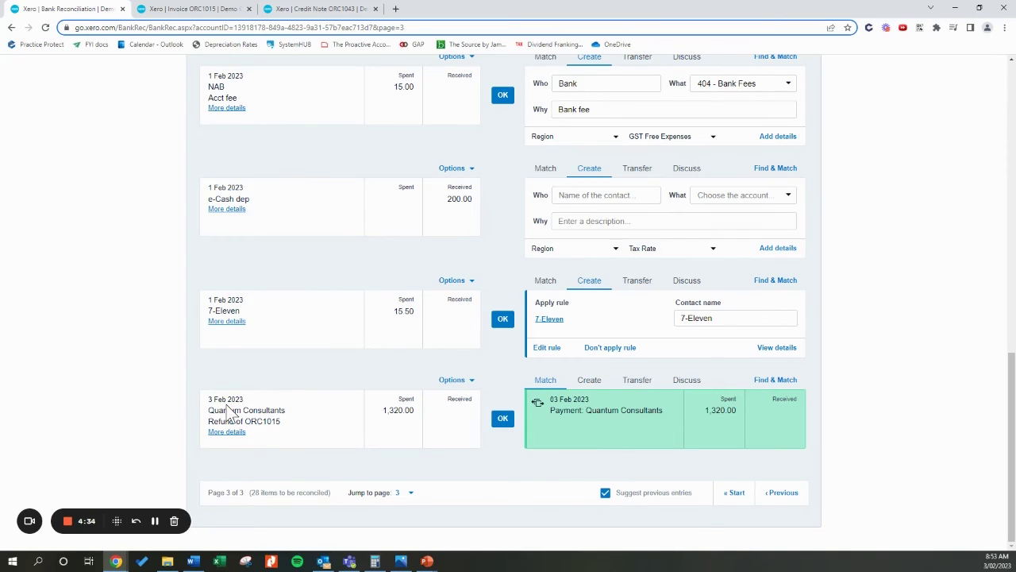
pyautogui.click(503, 420)
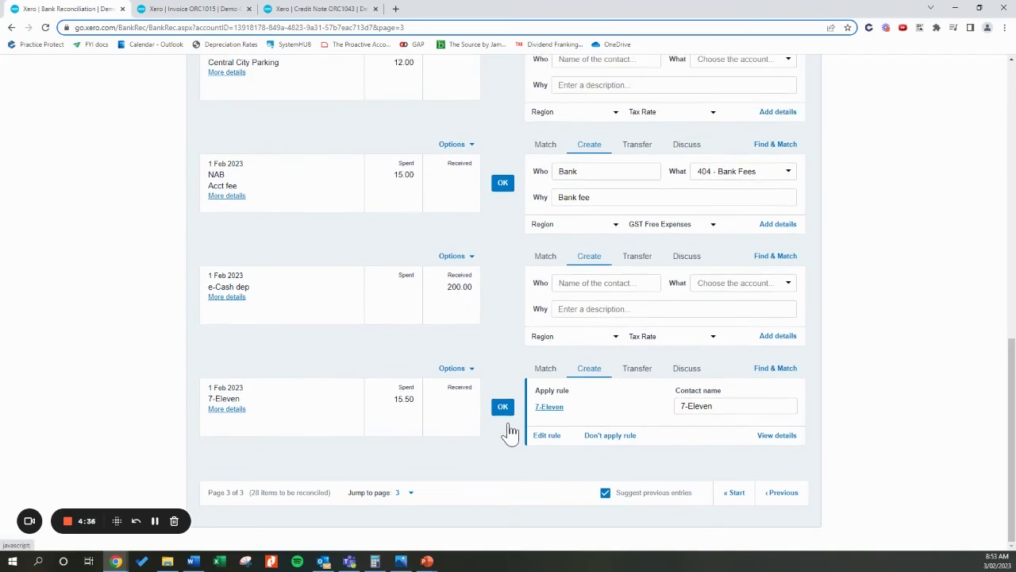